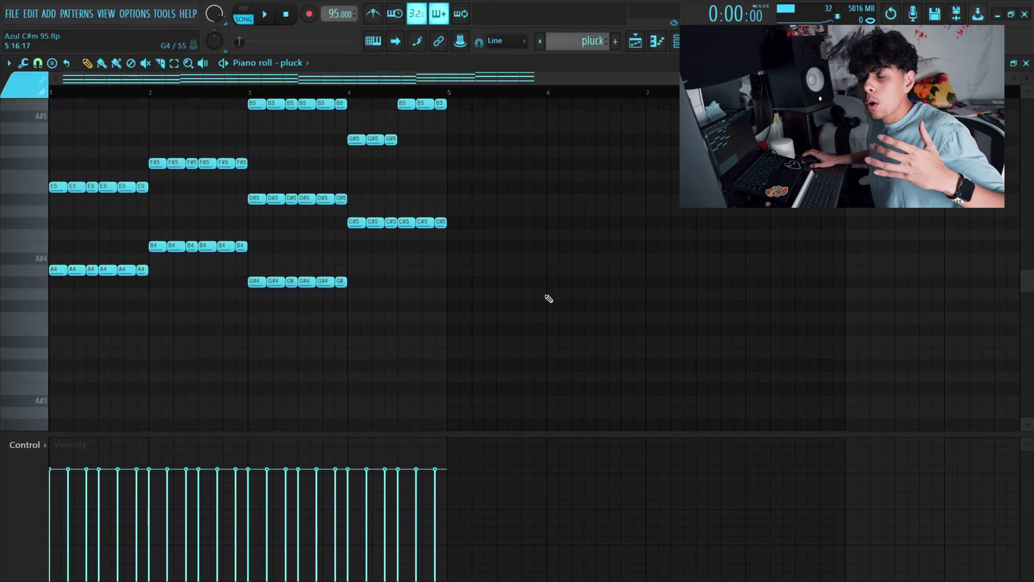
Examine the pluck pattern's notes across its four bars in the piano roll.
{"action": "scroll", "coordinate": [549, 298], "scroll_direction": "up", "scroll_amount": 1}
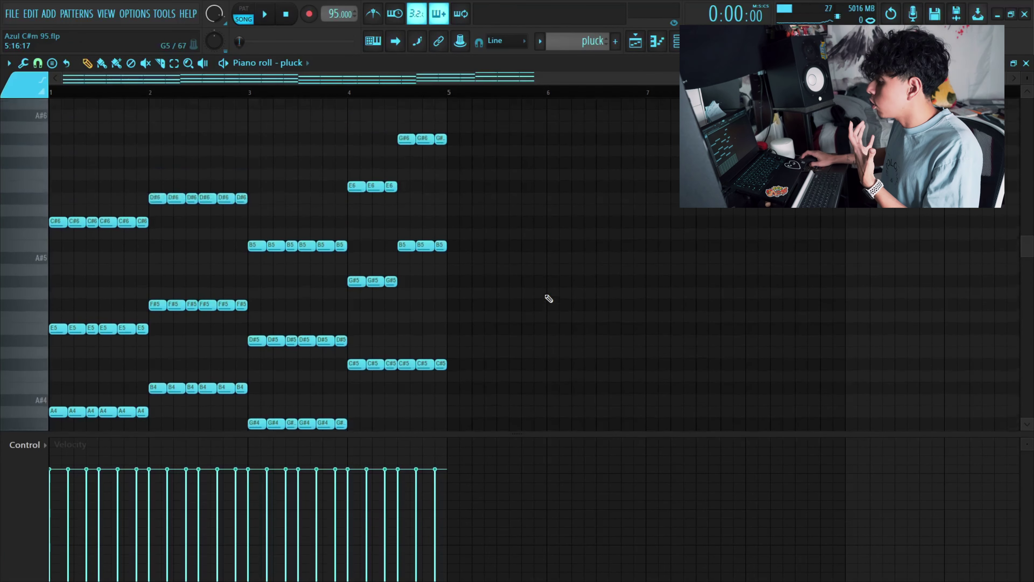
{"action": "scroll", "coordinate": [547, 296], "scroll_direction": "up", "scroll_amount": 1}
{"action": "key", "text": "F6"}
{"action": "left_click_drag", "start_coordinate": [585, 156], "coordinate": [494, 99]}
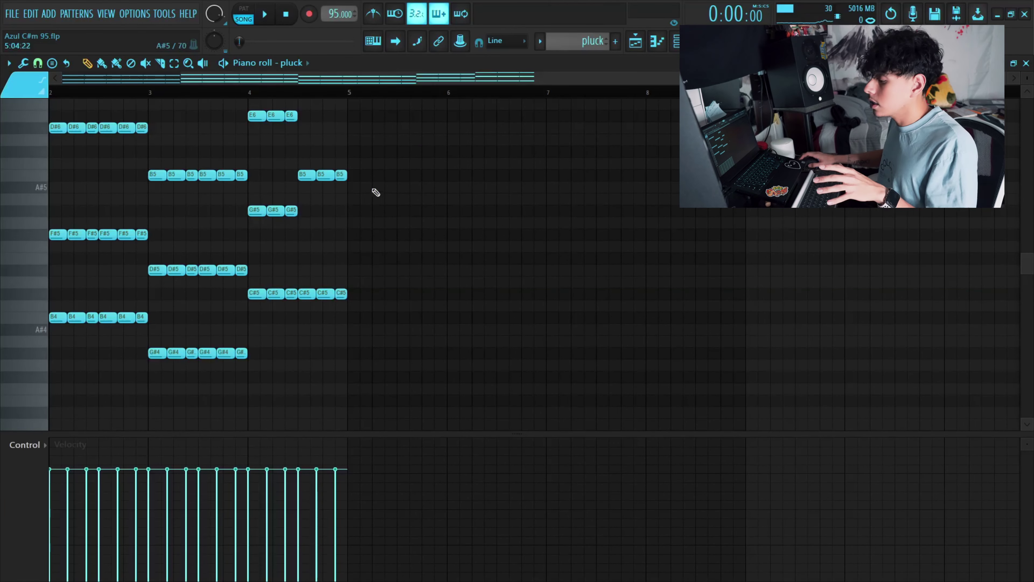
{"action": "scroll", "coordinate": [513, 81], "scroll_direction": "left", "scroll_amount": 3}
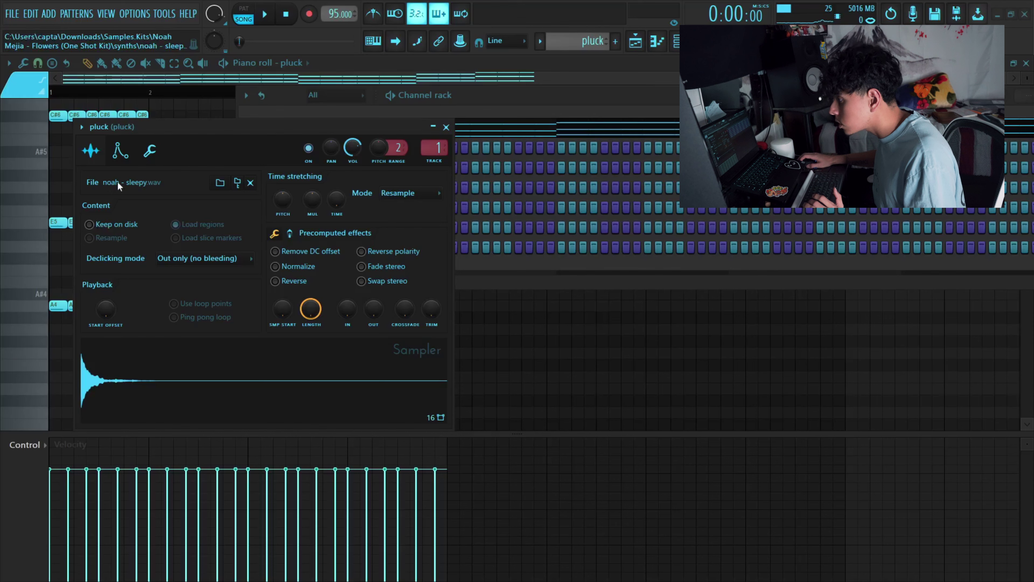
Close the pluck sampler and channel rack, and review and play back the pluck notes in the piano roll.
{"action": "left_click", "coordinate": [446, 127]}
{"action": "left_click", "coordinate": [677, 44]}
{"action": "scroll", "coordinate": [562, 328], "scroll_direction": "up", "scroll_amount": 2}
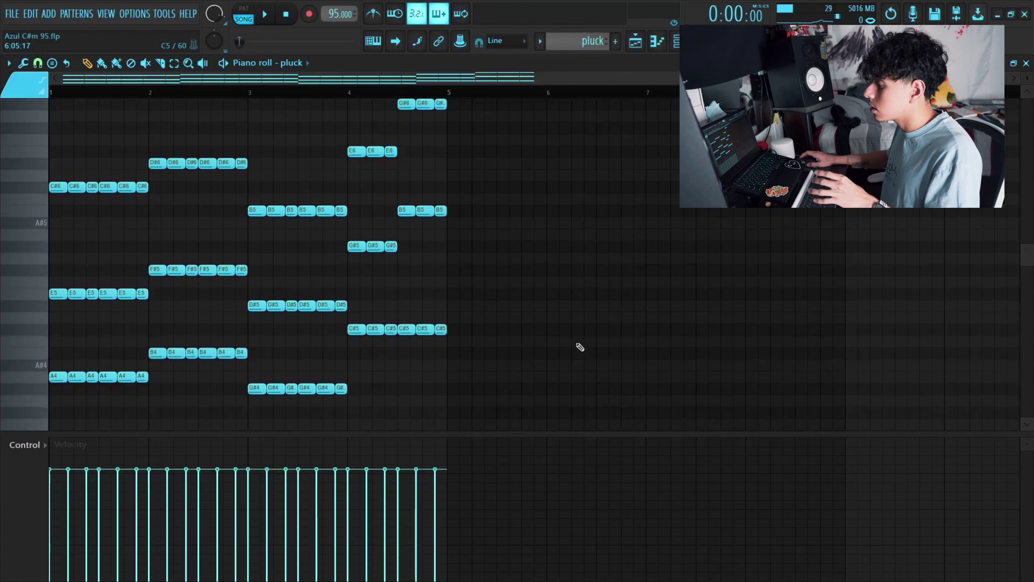
{"action": "scroll", "coordinate": [454, 271], "scroll_direction": "down", "scroll_amount": 3}
{"action": "scroll", "coordinate": [571, 335], "scroll_direction": "up", "scroll_amount": 3}
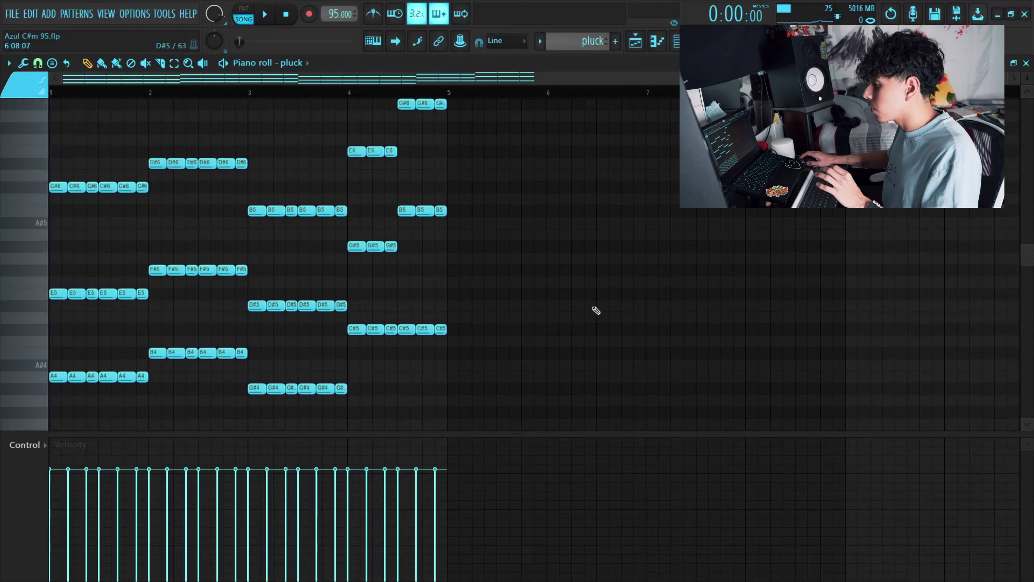
{"action": "scroll", "coordinate": [583, 310], "scroll_direction": "up", "scroll_amount": 1}
{"action": "key", "text": "space"}
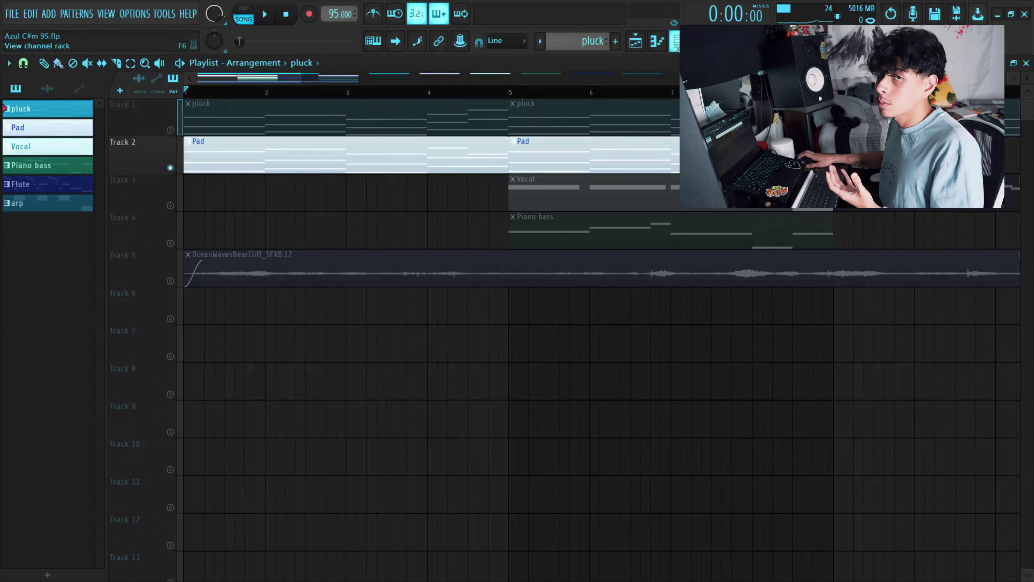
Open the Pad channel's sampler from the channel rack and audition its sample.
{"action": "left_click", "coordinate": [675, 41]}
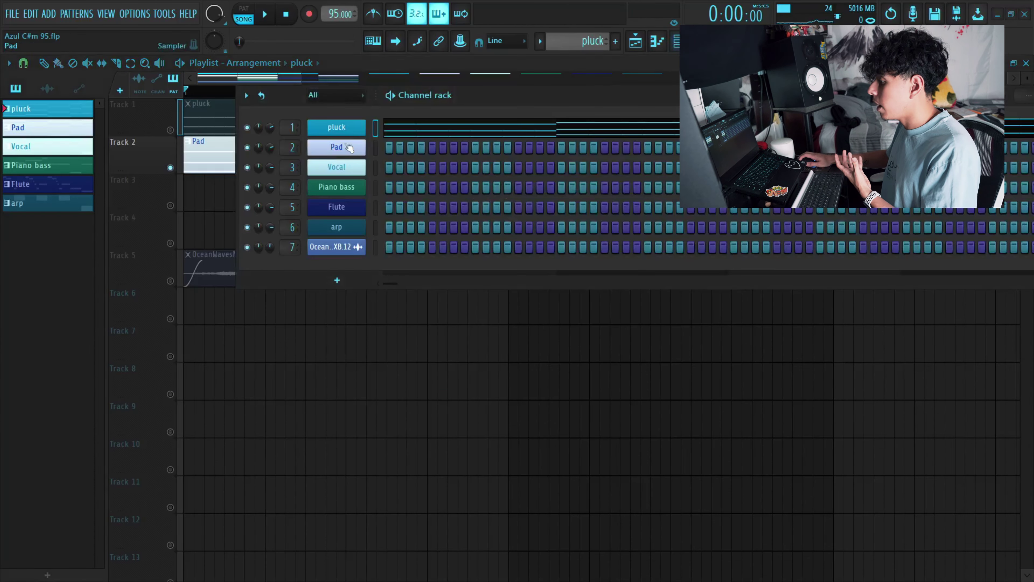
{"action": "left_click", "coordinate": [349, 148]}
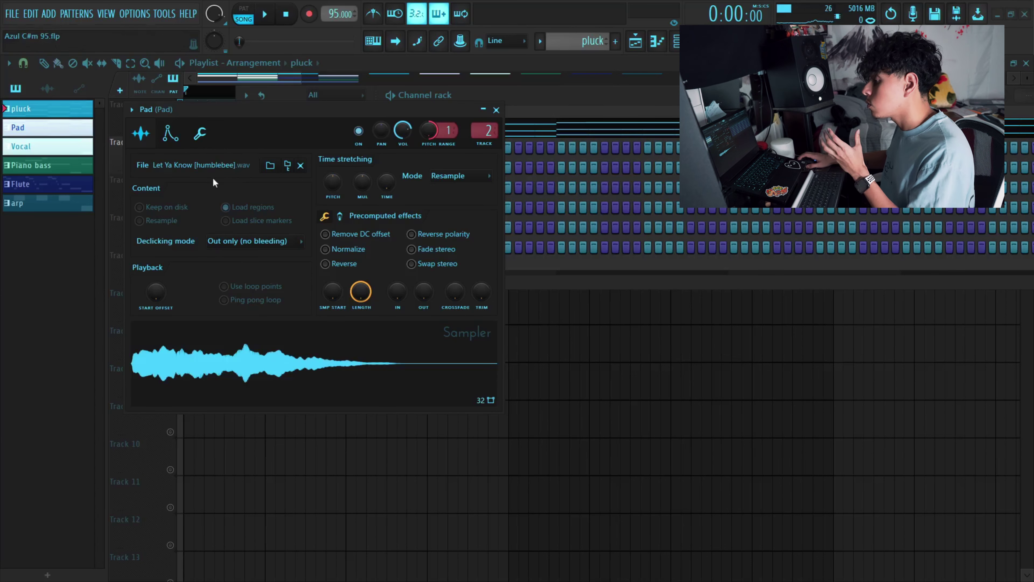
{"action": "left_click", "coordinate": [285, 376]}
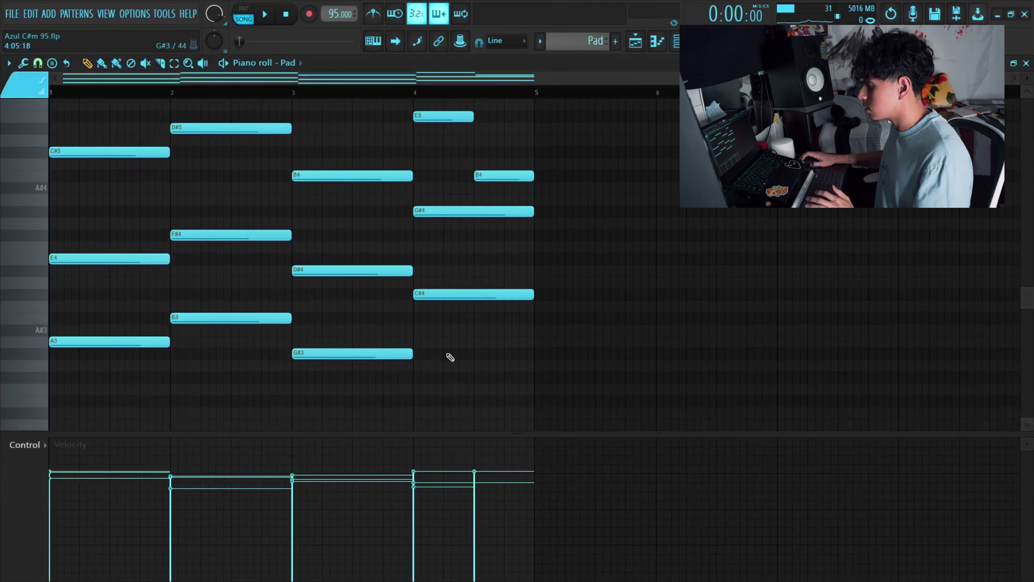
Review the Pad pattern's chord notes in the piano roll and play it back, alone and together with the pluck.
{"action": "scroll", "coordinate": [526, 334], "scroll_direction": "up", "scroll_amount": 4}
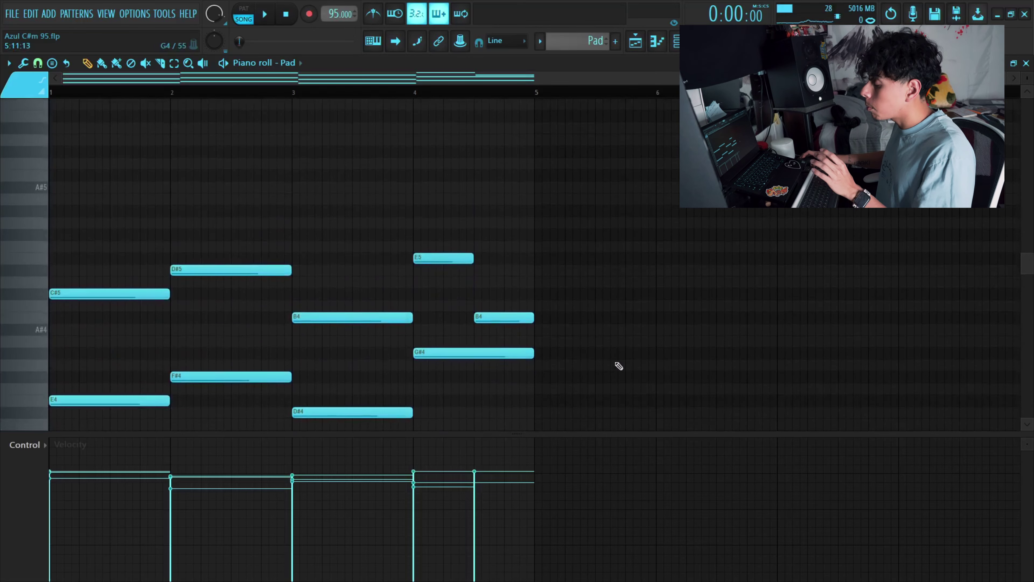
{"action": "scroll", "coordinate": [675, 343], "scroll_direction": "down", "scroll_amount": 5}
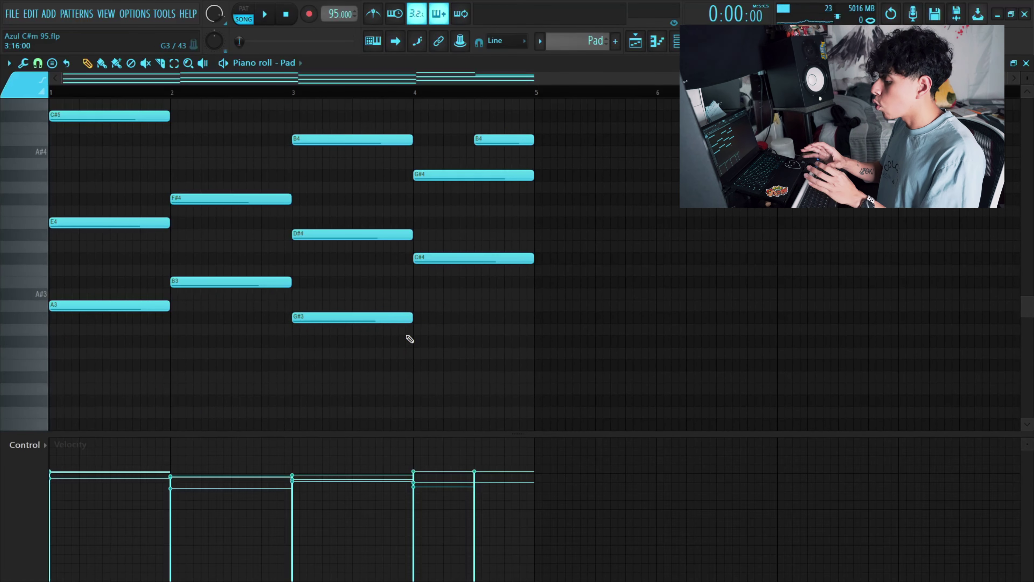
{"action": "scroll", "coordinate": [410, 339], "scroll_direction": "up", "scroll_amount": 2}
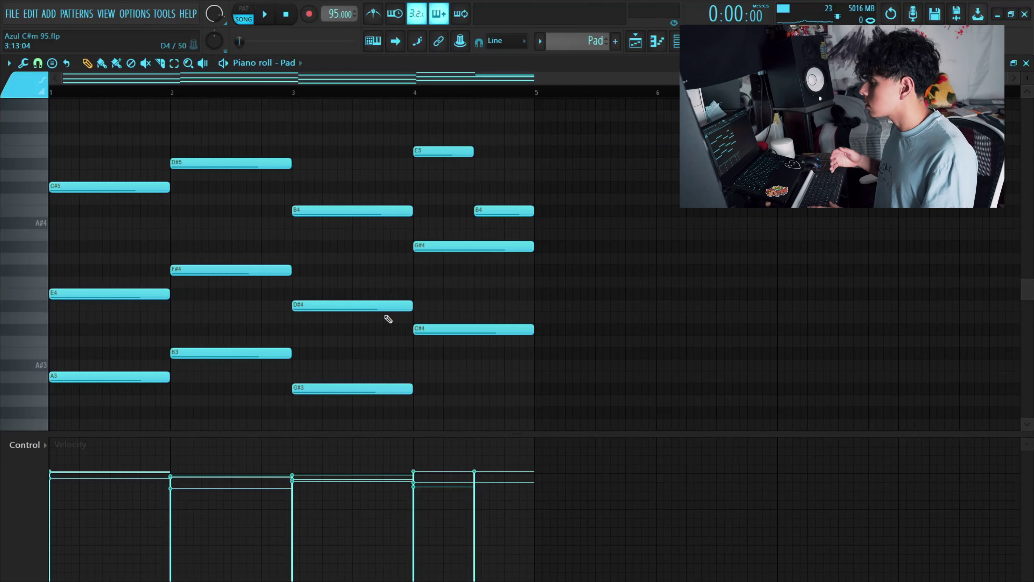
{"action": "key", "text": "space"}
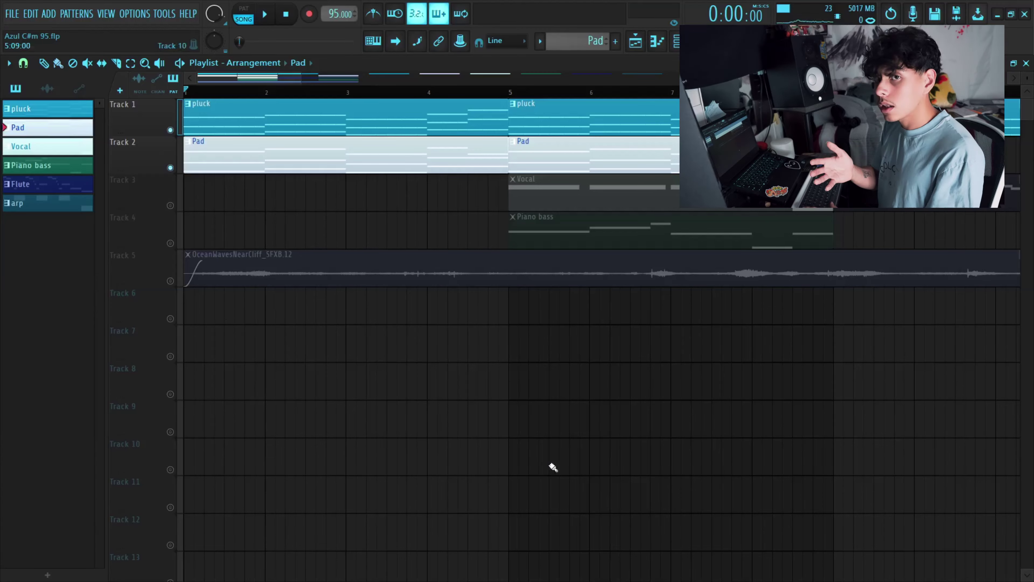
{"action": "key", "text": "space"}
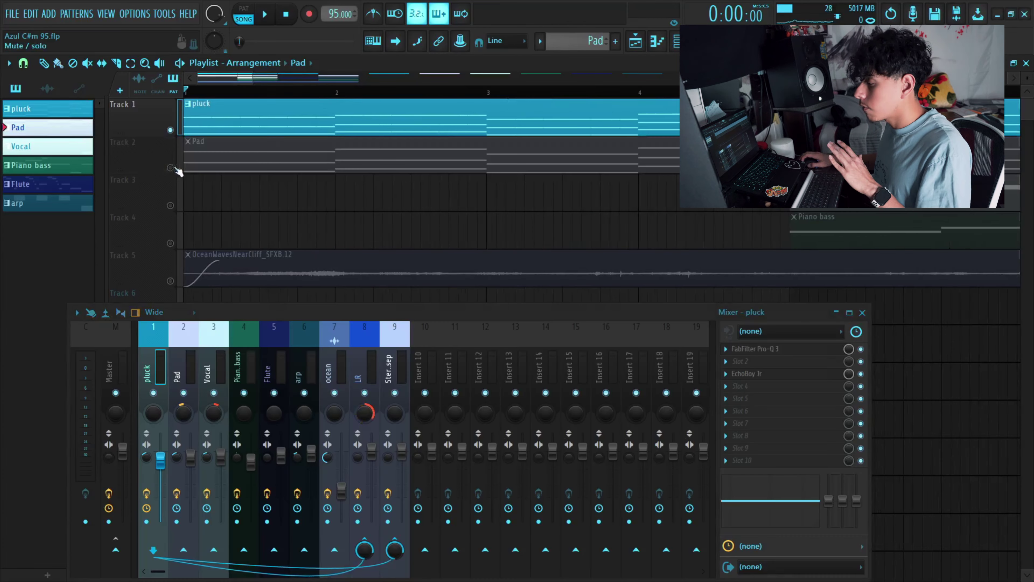
Open EchoBoy Jr on the pluck's mixer track, audition the echo and set its mix to 6.5 %.
{"action": "left_click", "coordinate": [768, 374]}
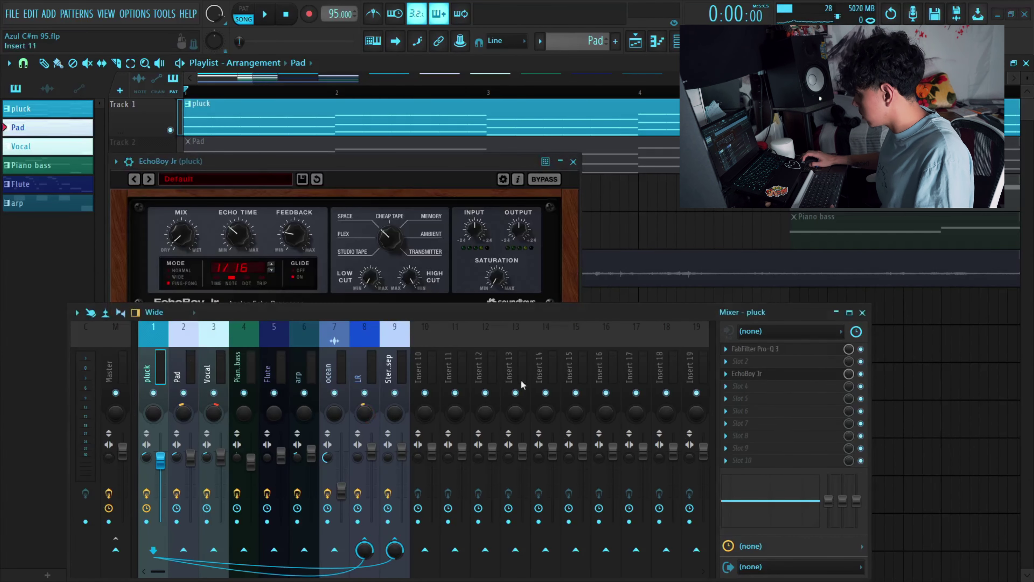
{"action": "left_click_drag", "start_coordinate": [331, 161], "coordinate": [352, 108]}
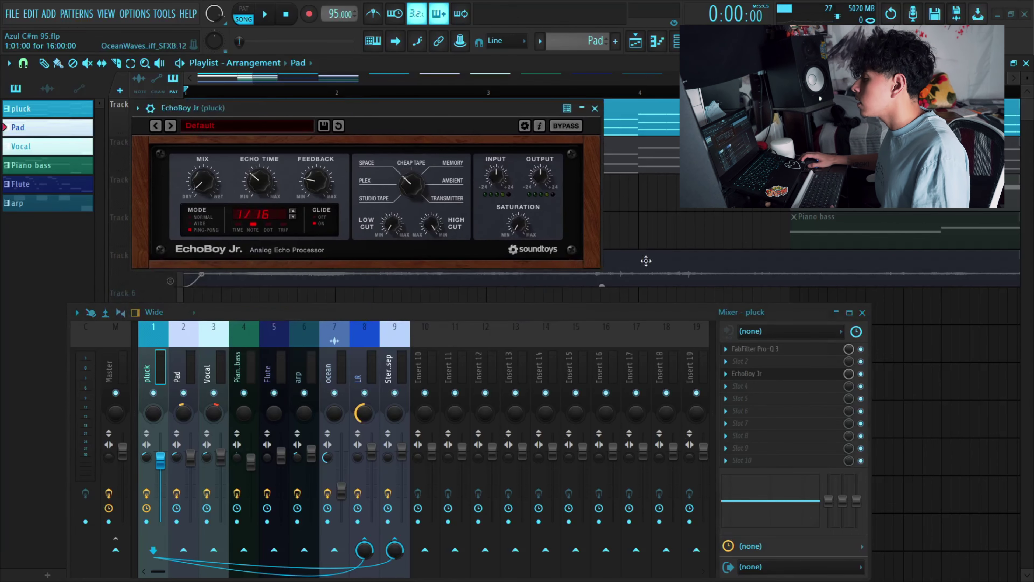
{"action": "left_click_drag", "start_coordinate": [216, 248], "coordinate": [405, 278]}
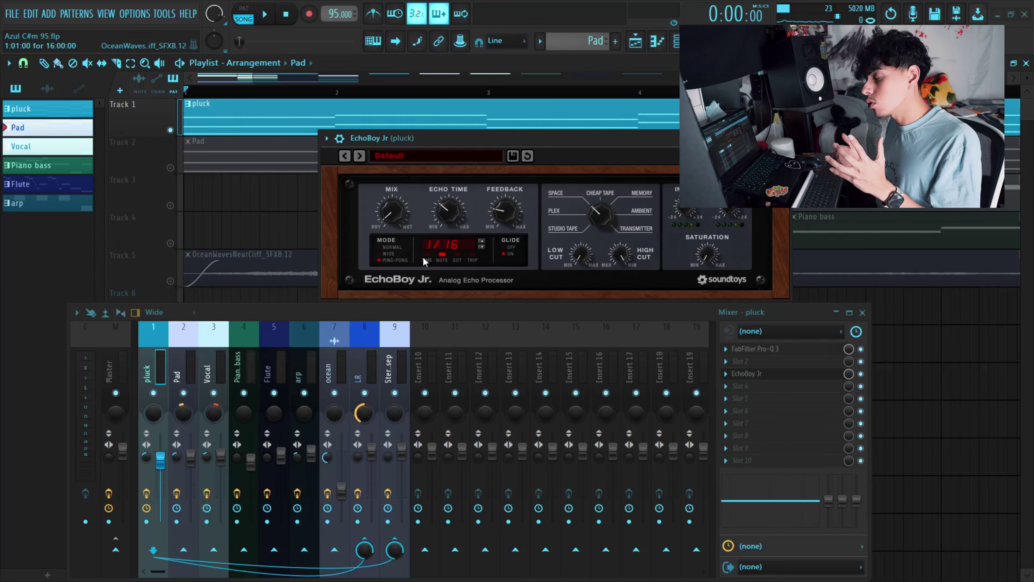
{"action": "key", "text": "space"}
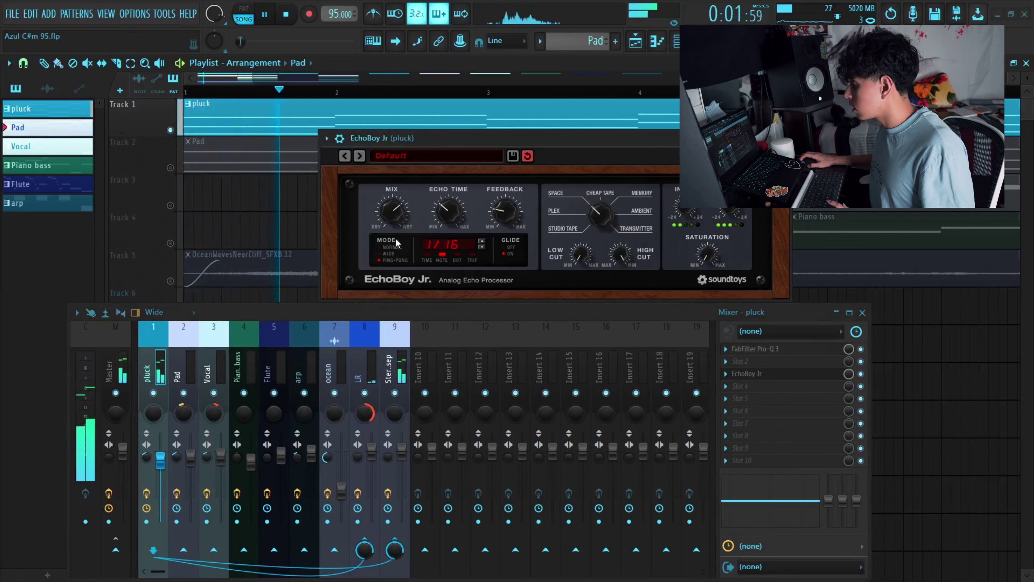
{"action": "key", "text": "space"}
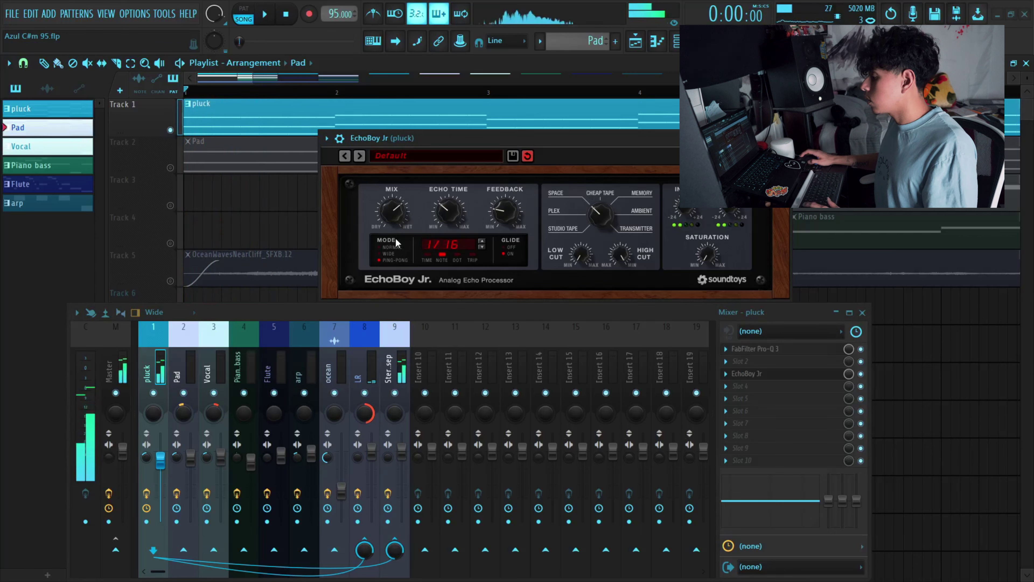
{"action": "left_click_drag", "start_coordinate": [396, 216], "coordinate": [416, 304]}
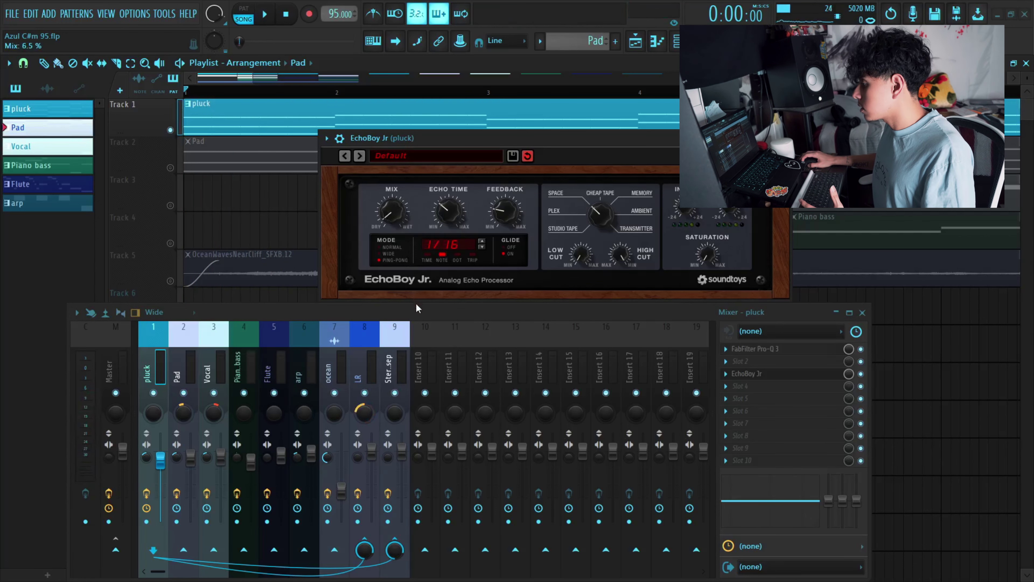
Inspect the low-cut, high-cut and dip bands of the pluck's FabFilter Pro-Q 3, and play the pluck track.
{"action": "left_click", "coordinate": [755, 349]}
{"action": "mouse_move", "coordinate": [247, 225]}
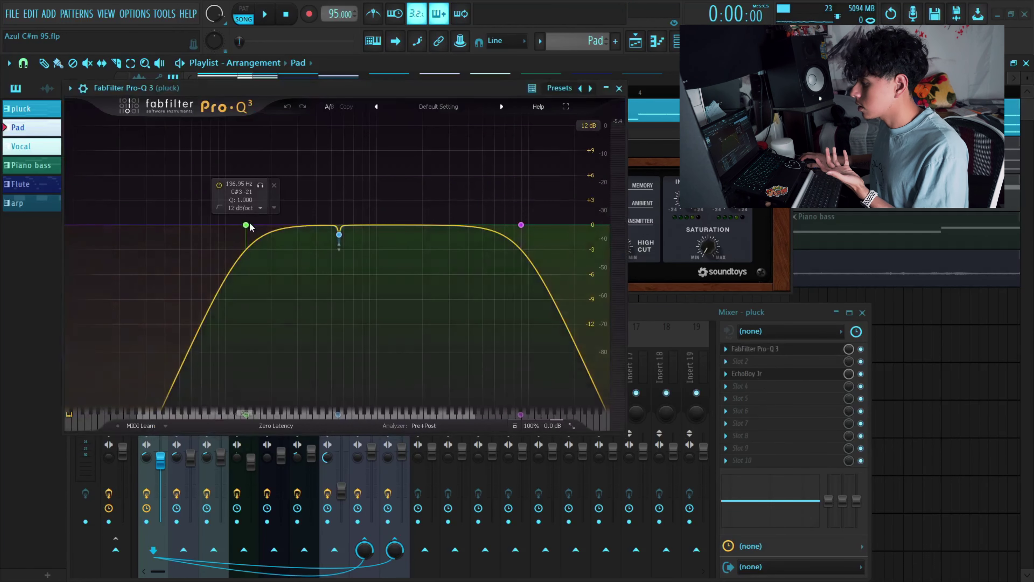
{"action": "mouse_move", "coordinate": [523, 232]}
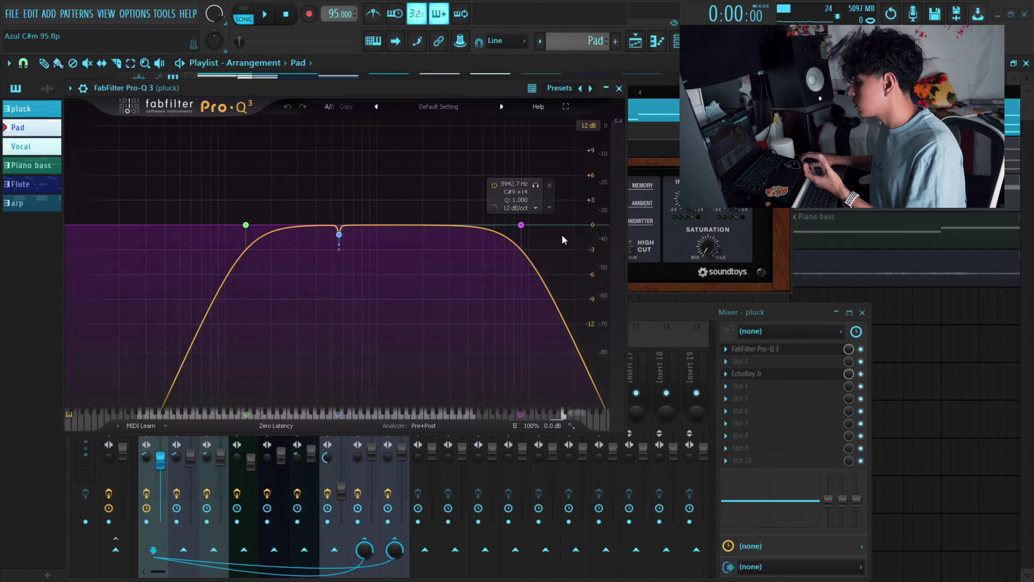
{"action": "mouse_move", "coordinate": [338, 237]}
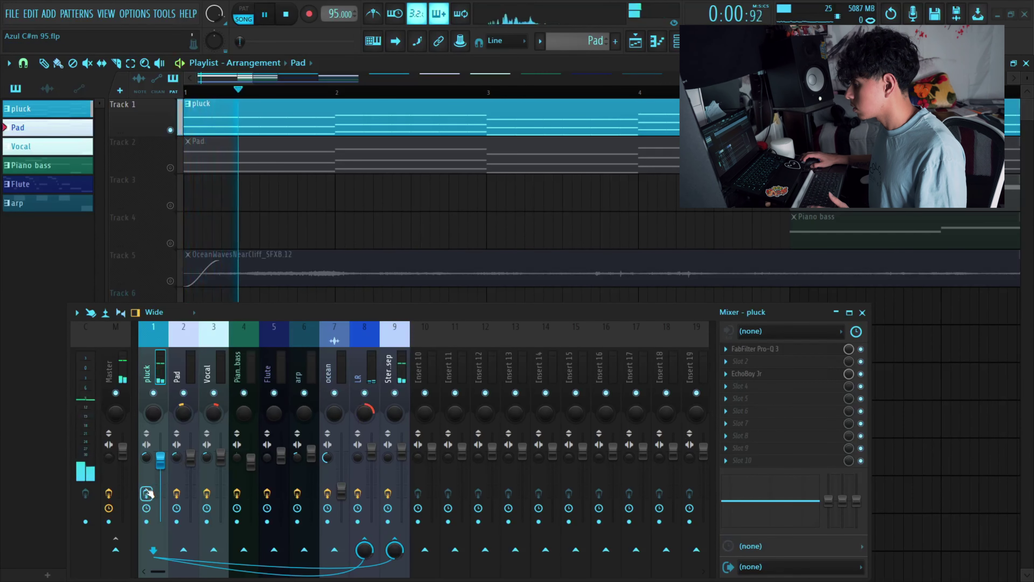
{"action": "key", "text": "space"}
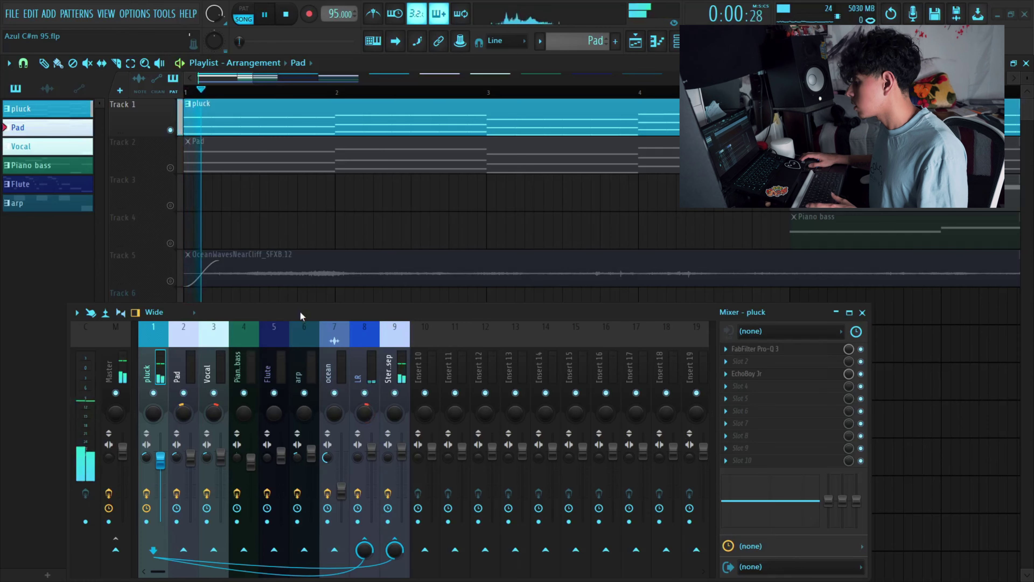
{"action": "key", "text": "space"}
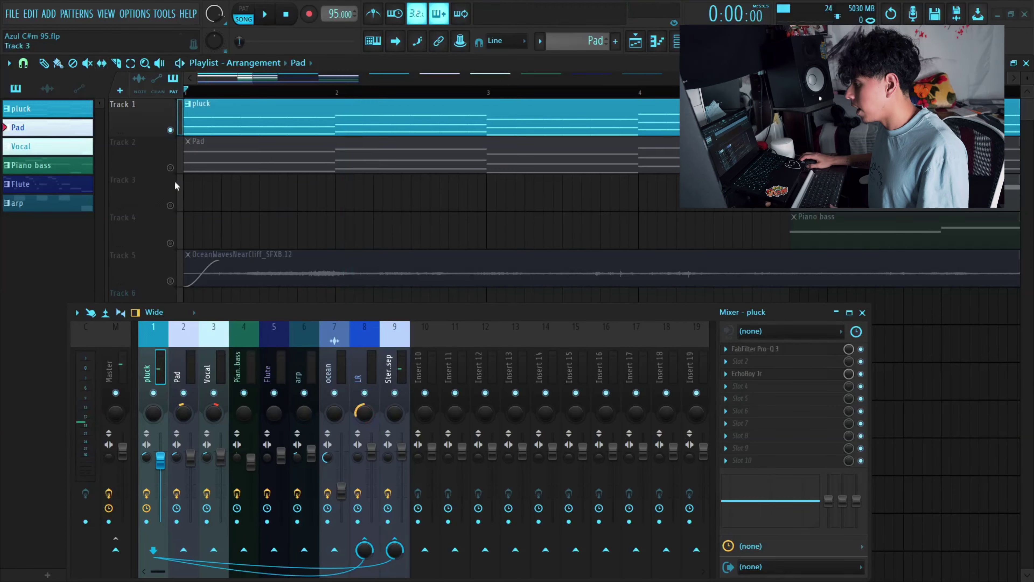
Switch to the Pad clip and play back the soloed Pad track with its mixer effects in view.
{"action": "double_click", "coordinate": [412, 154]}
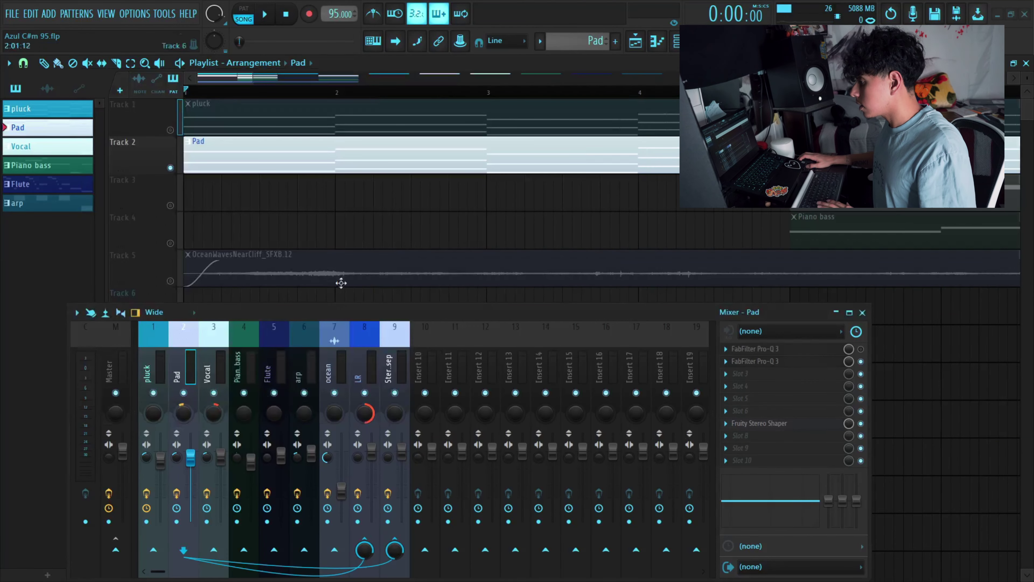
{"action": "key", "text": "space"}
{"action": "key", "text": "space"}
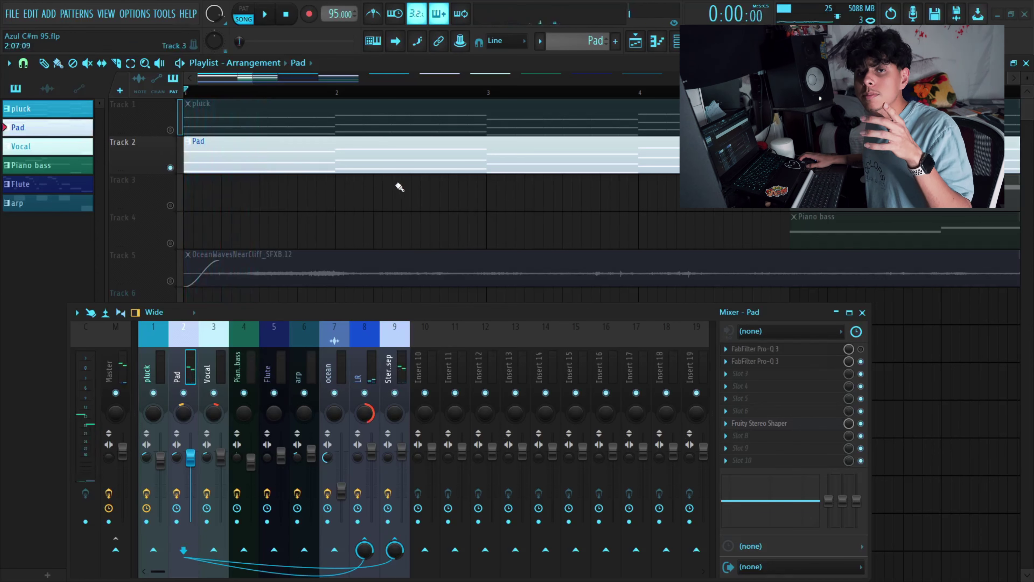
{"action": "key", "text": "space"}
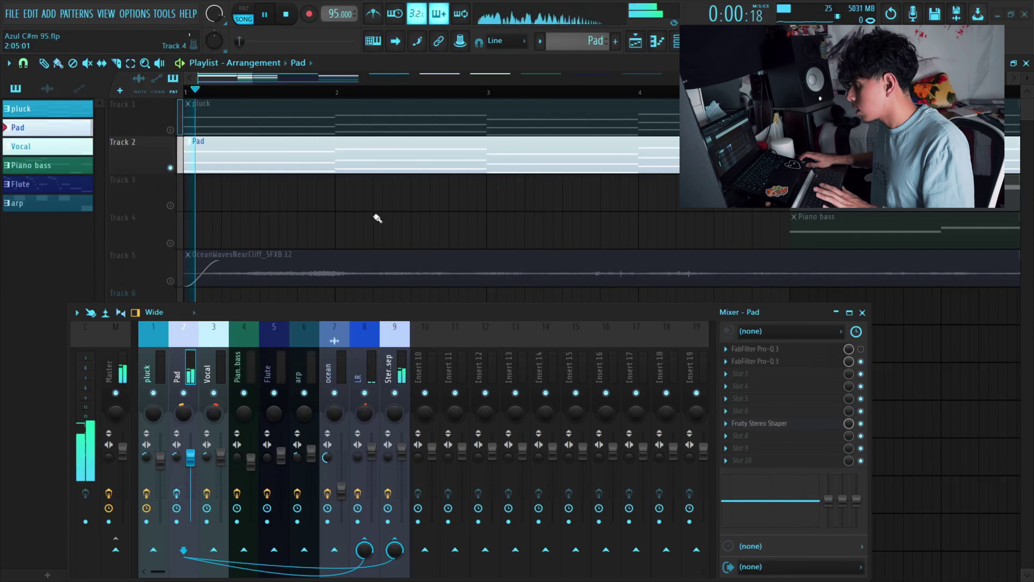
{"action": "key", "text": "space"}
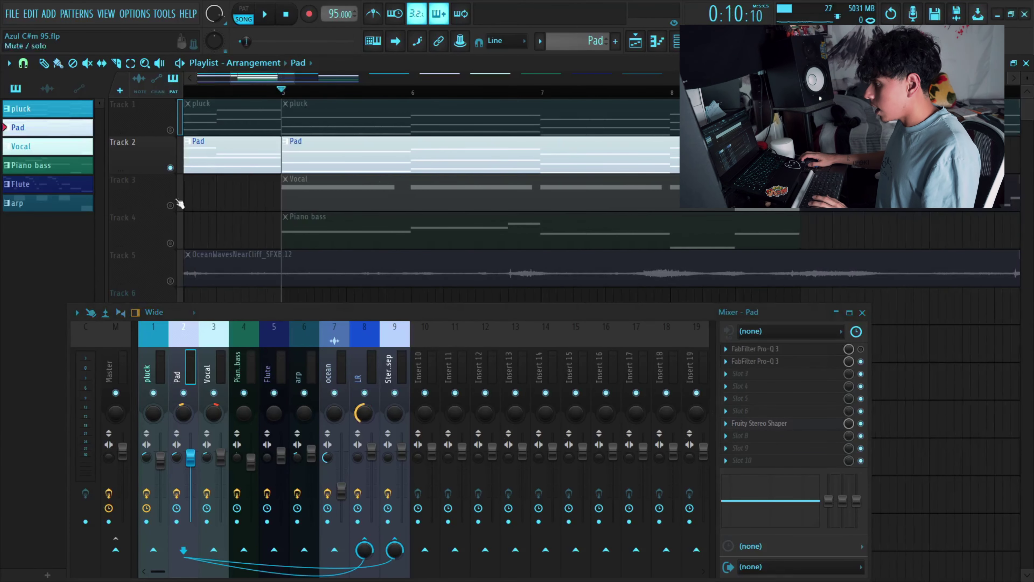
Solo the Vocal track, look through the Exhale slice presets in its Kontakt instrument and play the Vocal pattern.
{"action": "left_click", "coordinate": [170, 203]}
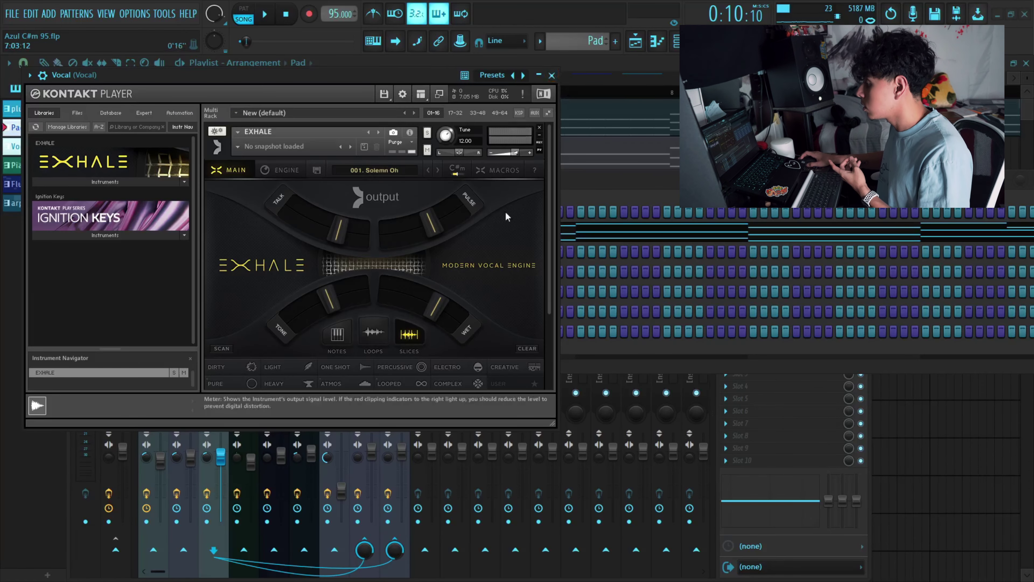
{"action": "scroll", "coordinate": [514, 236], "scroll_direction": "down", "scroll_amount": 2}
{"action": "scroll", "coordinate": [521, 257], "scroll_direction": "down", "scroll_amount": 1}
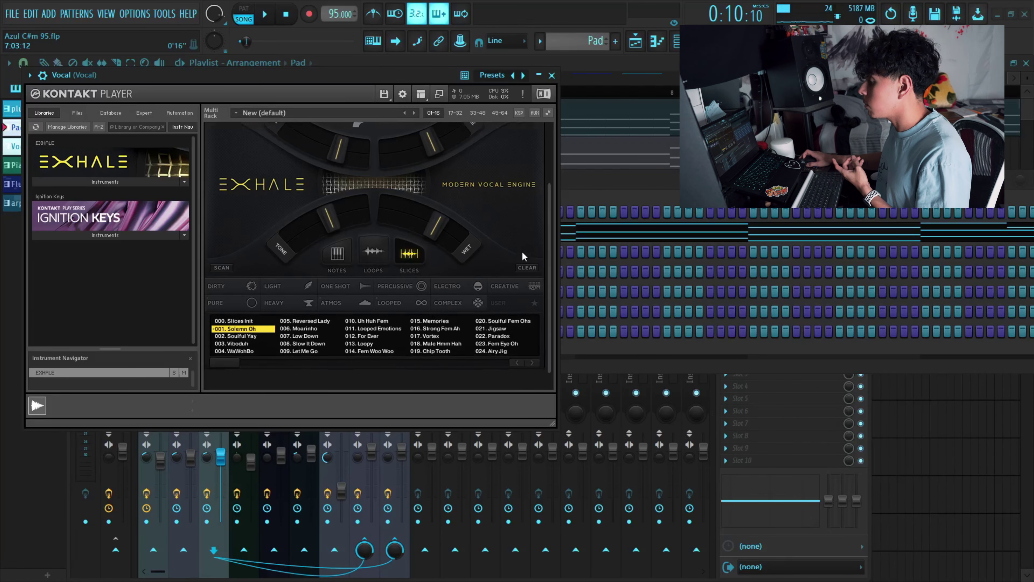
{"action": "scroll", "coordinate": [515, 246], "scroll_direction": "up", "scroll_amount": 1}
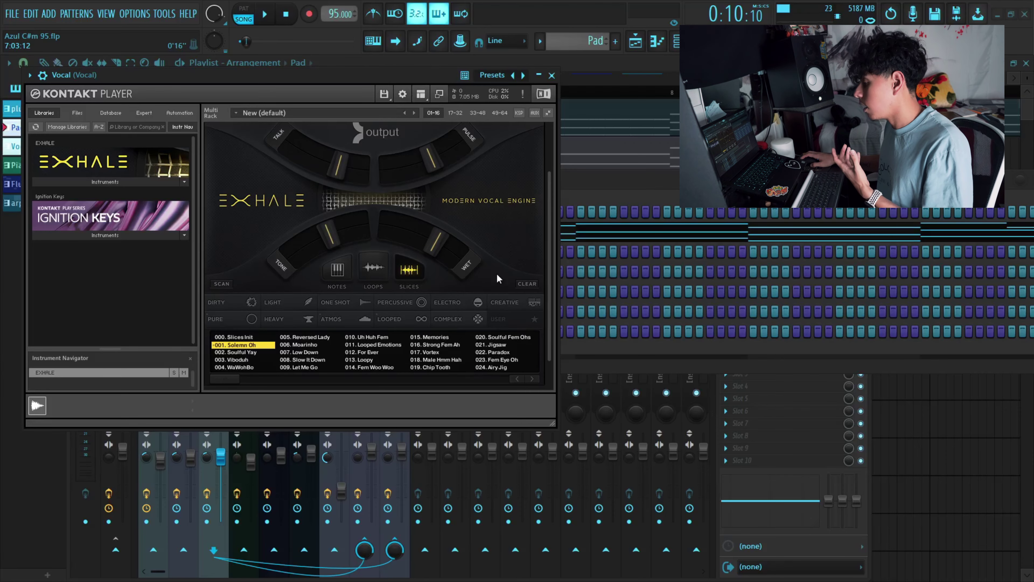
{"action": "scroll", "coordinate": [496, 274], "scroll_direction": "down", "scroll_amount": 1}
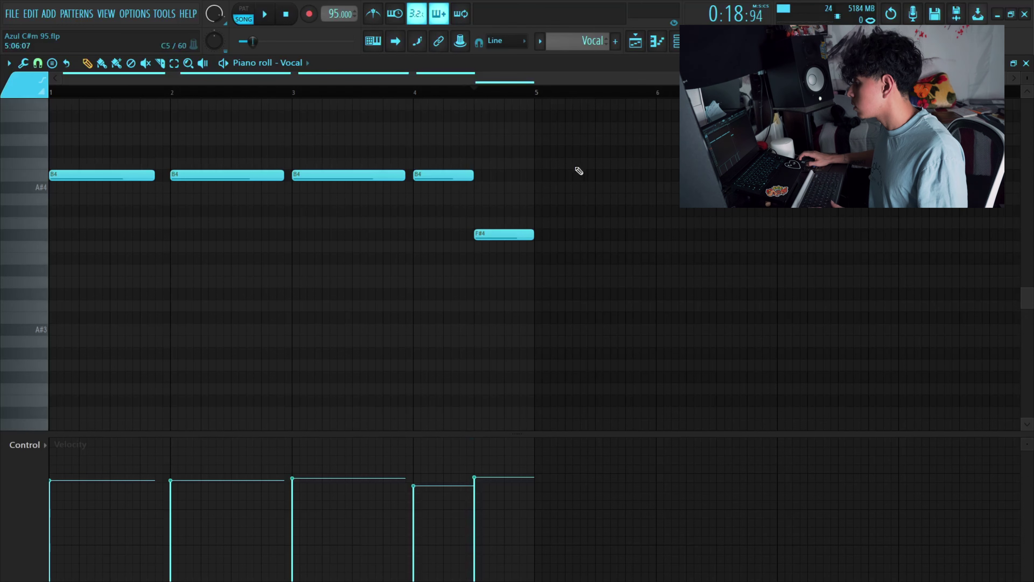
{"action": "key", "text": "space"}
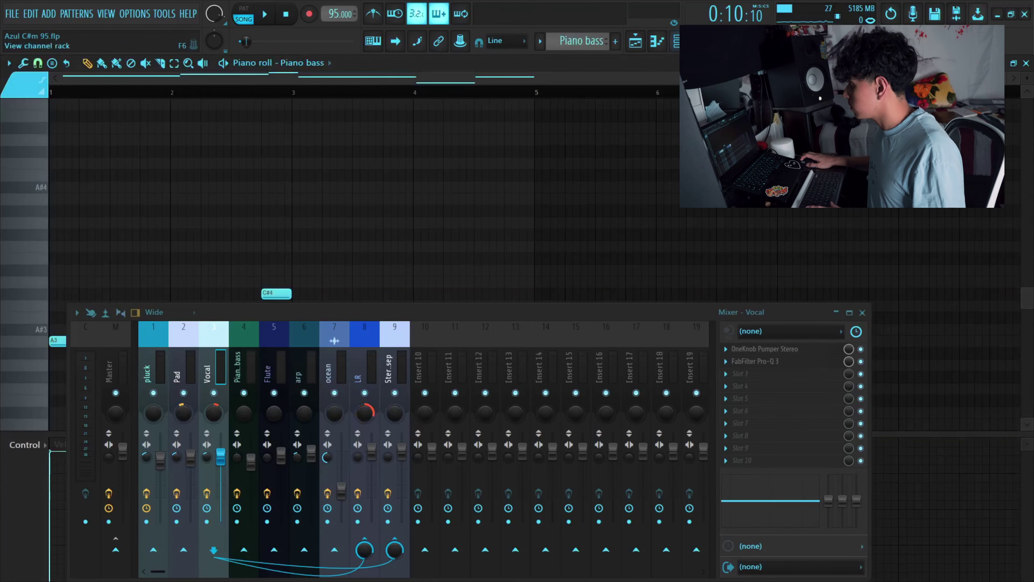
Examine the Piano bass notes in the piano roll and its channel in the channel rack, and play the pattern.
{"action": "left_click", "coordinate": [700, 42]}
{"action": "scroll", "coordinate": [407, 250], "scroll_direction": "down", "scroll_amount": 3}
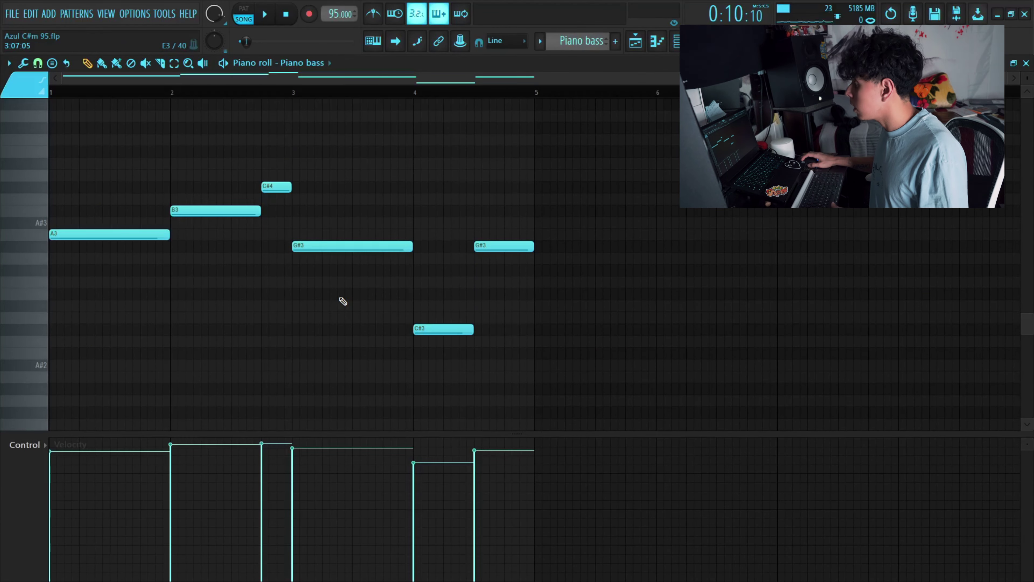
{"action": "key", "text": "F6"}
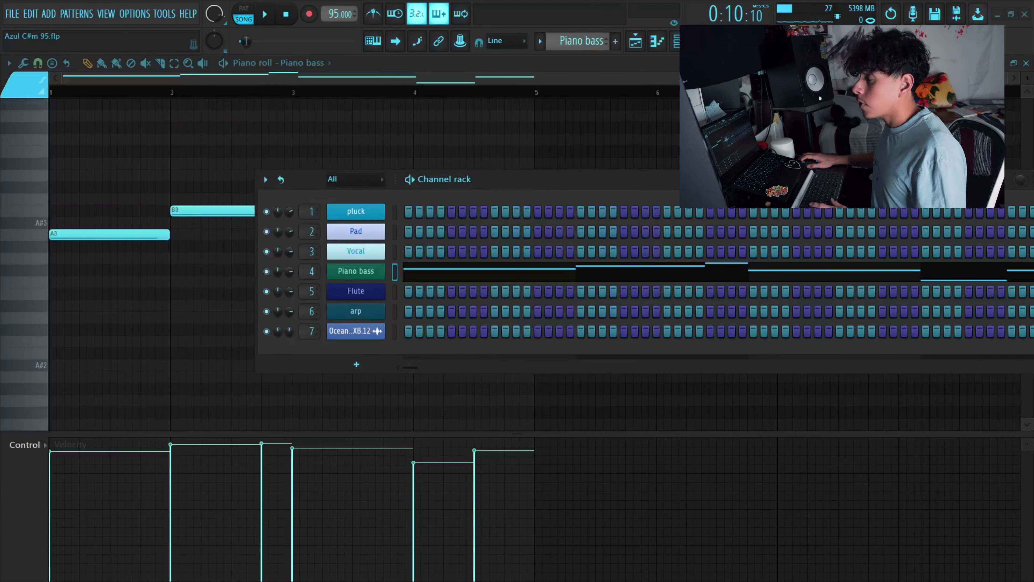
{"action": "left_click", "coordinate": [674, 41]}
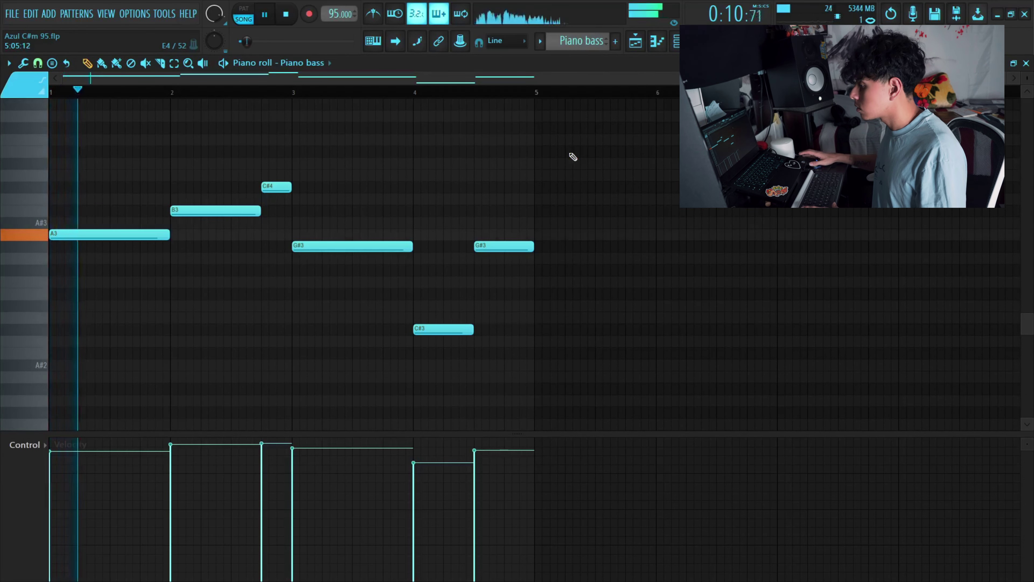
Play the arrangement from bar 5 with the Vocal and Piano bass clips, and move the playhead to the Flute clip at bar 9.
{"action": "scroll", "coordinate": [568, 299], "scroll_direction": "up", "scroll_amount": 3}
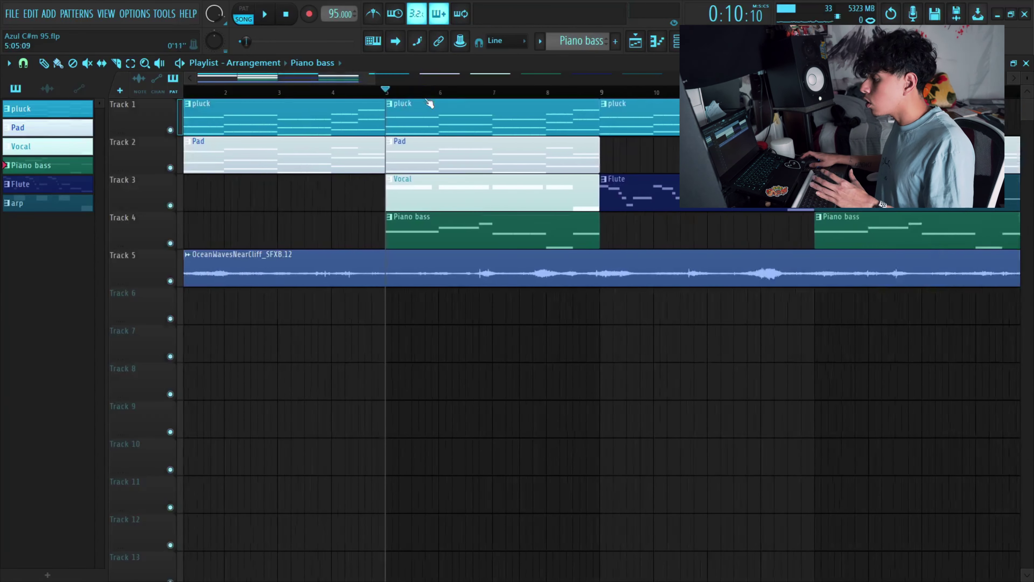
{"action": "key", "text": "space"}
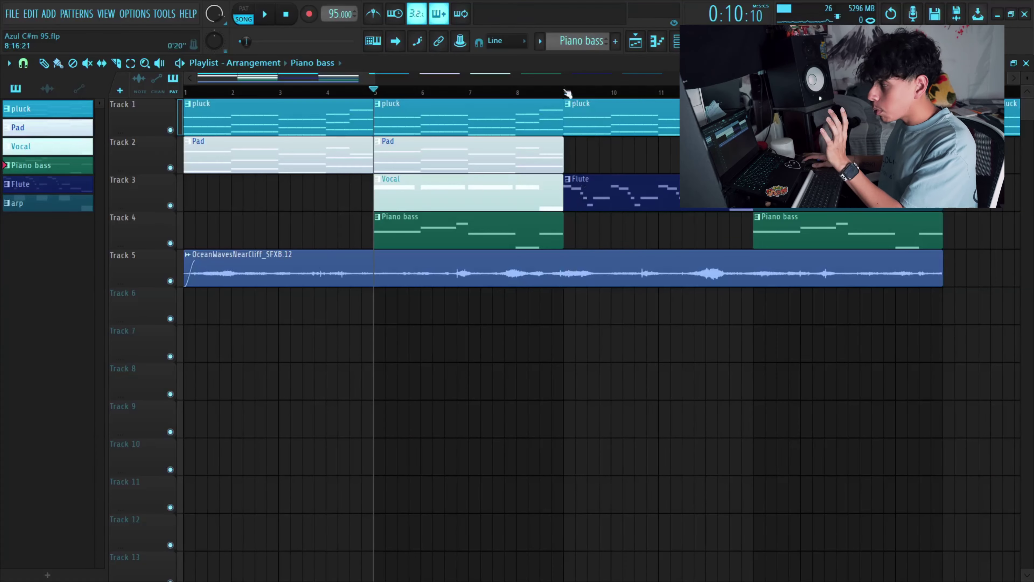
{"action": "left_click", "coordinate": [566, 92]}
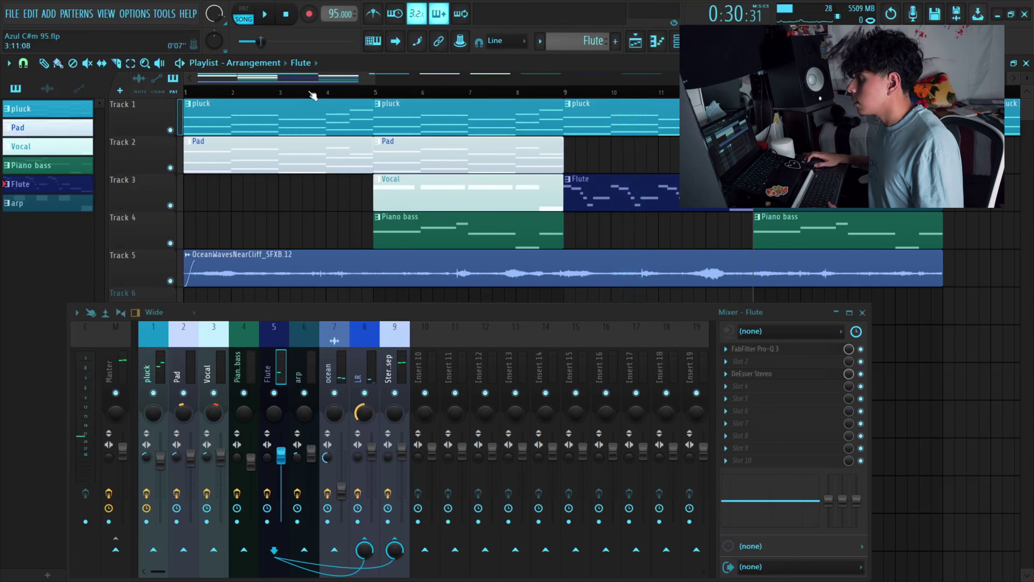
Solo playlist Track 3 and play back the arp clip that starts at bar 13.
{"action": "left_click_drag", "start_coordinate": [309, 81], "coordinate": [410, 84]}
{"action": "scroll", "coordinate": [298, 93], "scroll_direction": "up", "scroll_amount": 3}
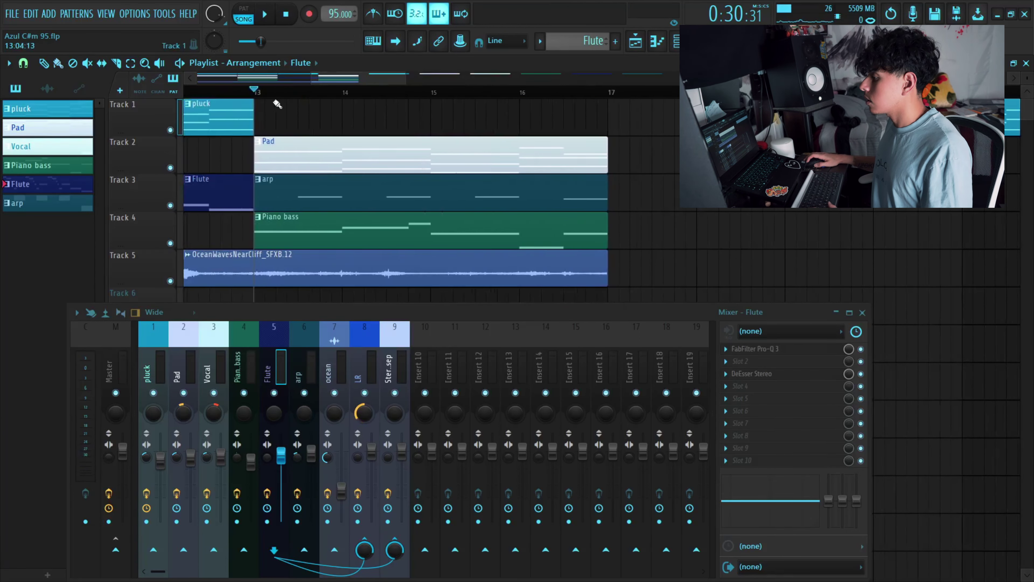
{"action": "scroll", "coordinate": [263, 96], "scroll_direction": "up", "scroll_amount": 2}
{"action": "scroll", "coordinate": [266, 98], "scroll_direction": "down", "scroll_amount": 1}
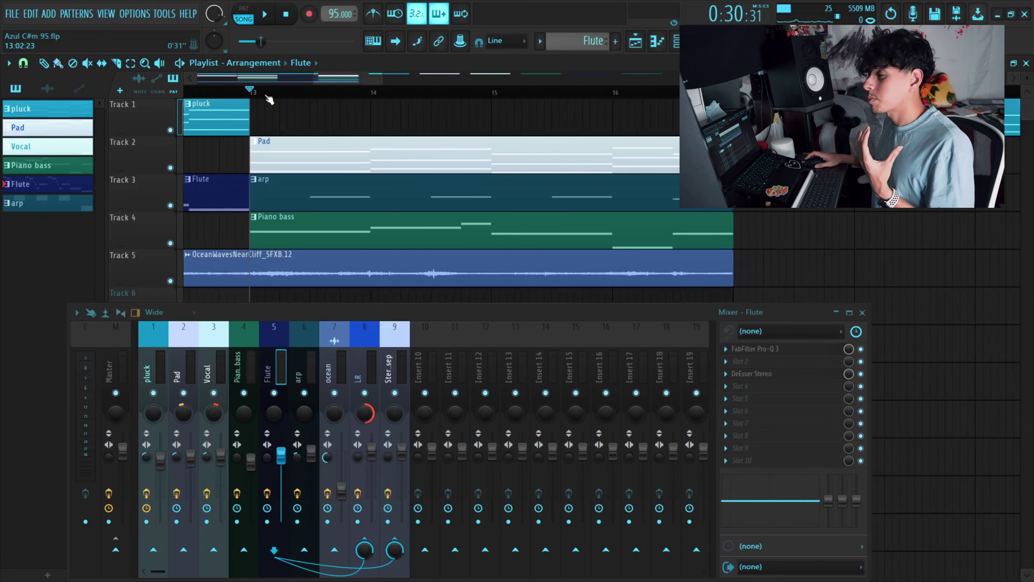
{"action": "scroll", "coordinate": [268, 99], "scroll_direction": "up", "scroll_amount": 1}
{"action": "right_click", "coordinate": [171, 206]}
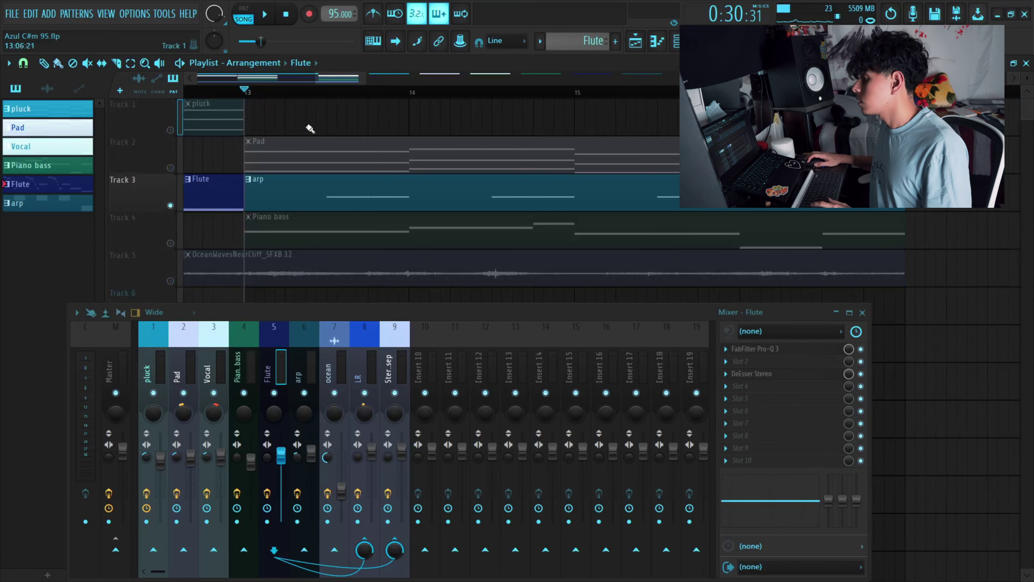
{"action": "left_click", "coordinate": [678, 42]}
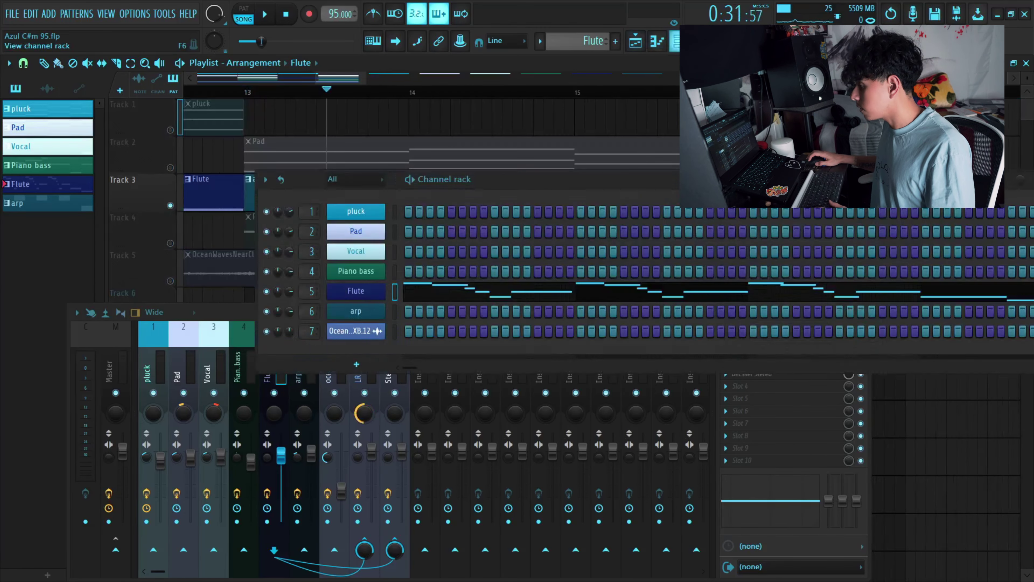
{"action": "key", "text": "space"}
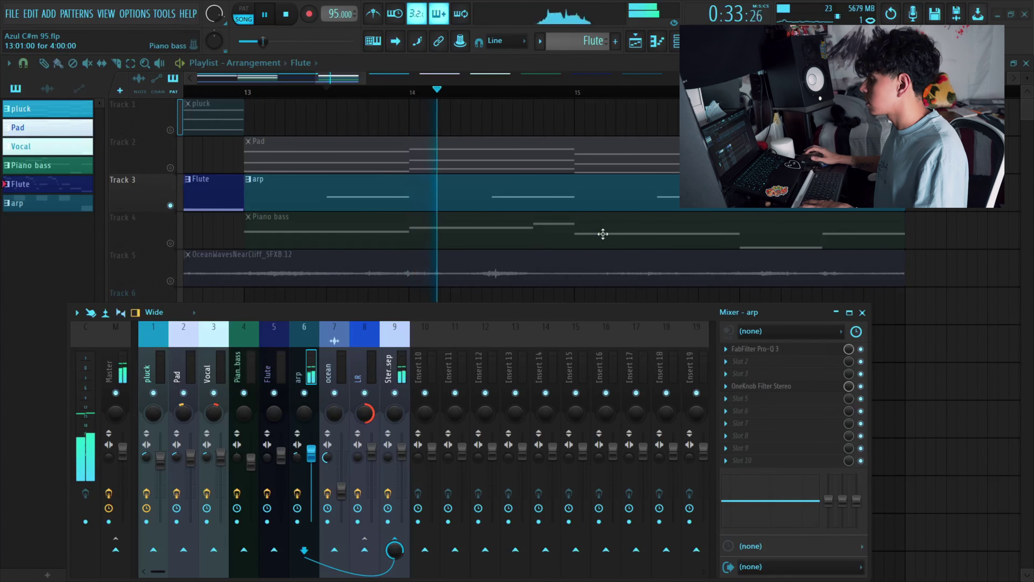
{"action": "key", "text": "space"}
Inspect the FabFilter Pro-Q 3 cuts and the OneKnob Filter setting on the arp's mixer track.
{"action": "left_click", "coordinate": [756, 349]}
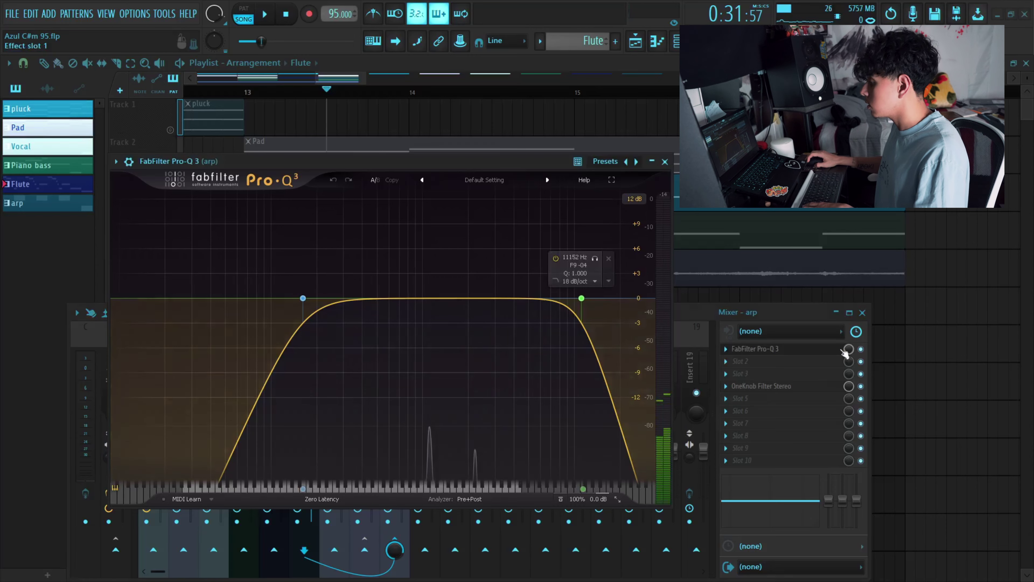
{"action": "left_click", "coordinate": [841, 350]}
{"action": "left_click_drag", "start_coordinate": [273, 372], "coordinate": [151, 369]}
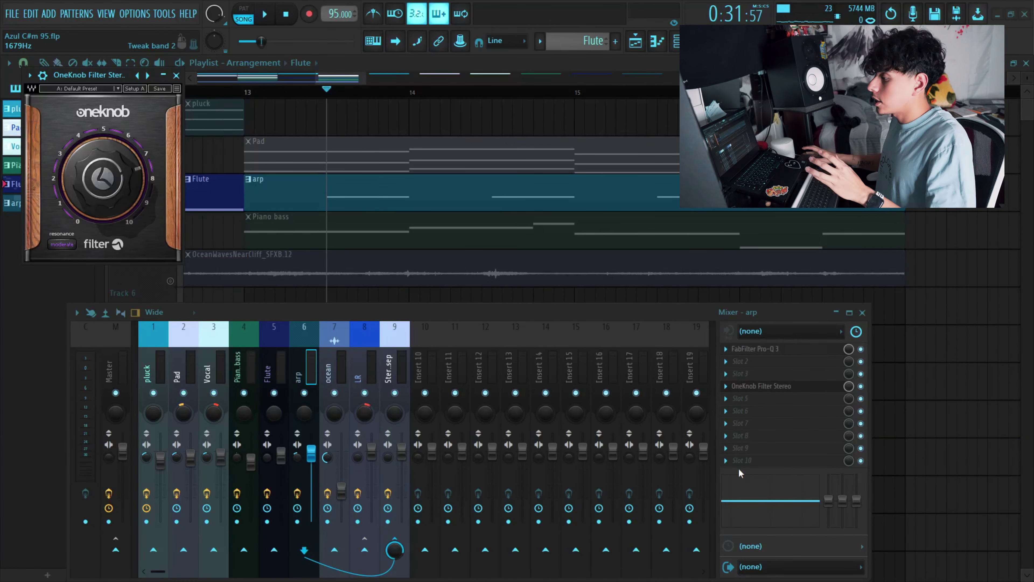
{"action": "left_click", "coordinate": [176, 75]}
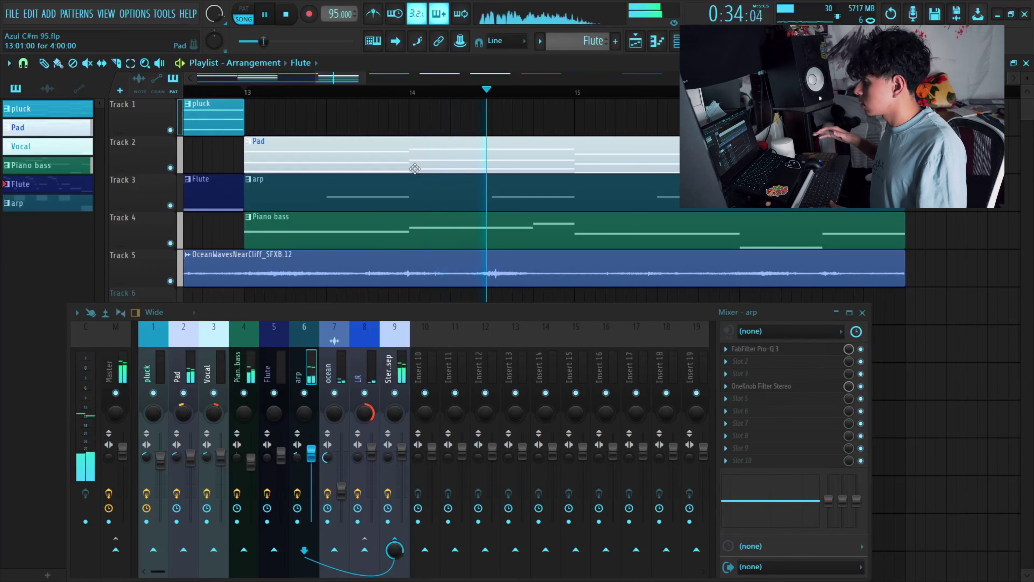
Play the section from bar 13 with all tracks unsoloed, and return to the overview of the whole arrangement.
{"action": "key", "text": "space"}
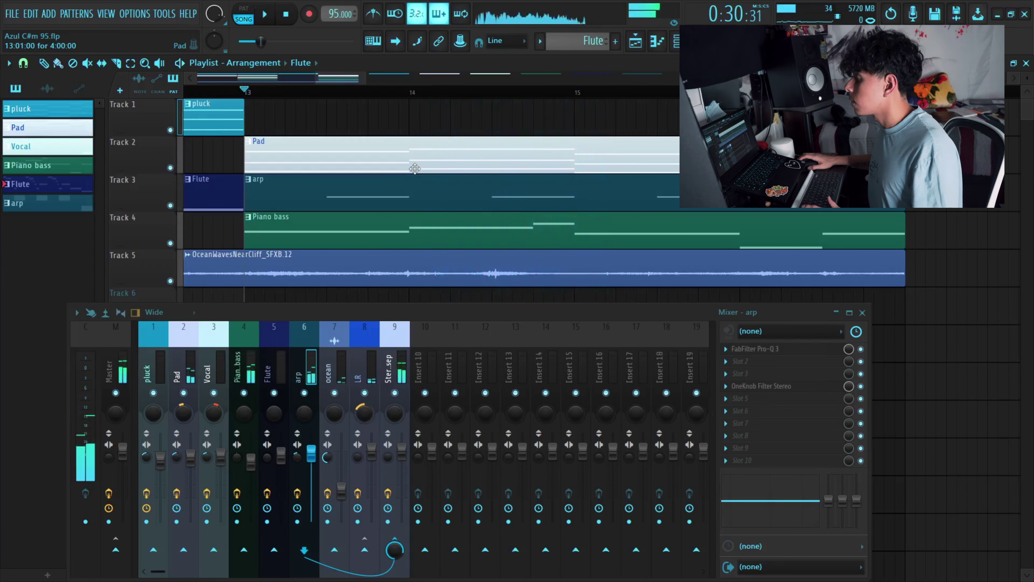
{"action": "scroll", "coordinate": [321, 95], "scroll_direction": "down", "scroll_amount": 5}
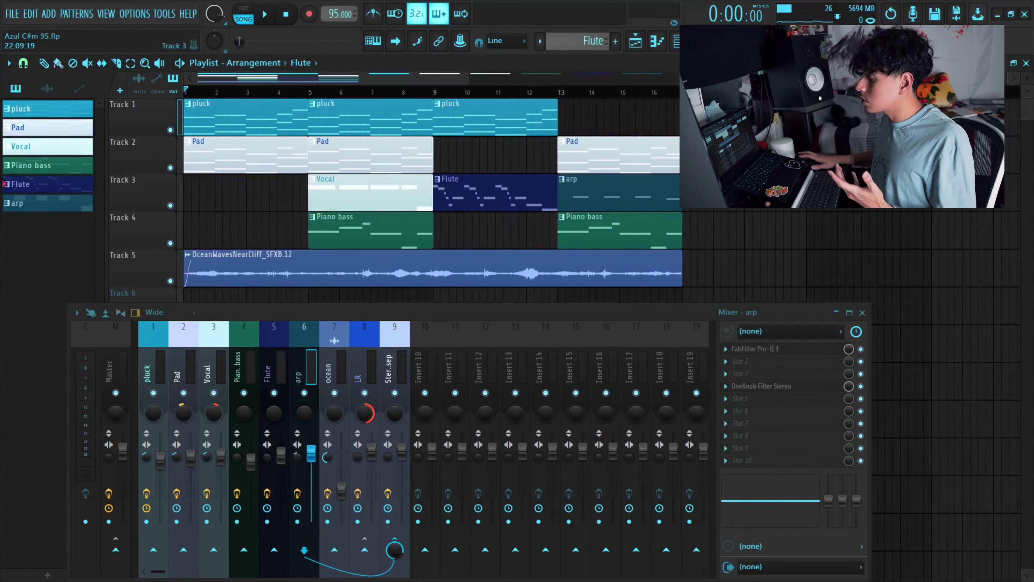
Select the Master mixer track and inspect the settings of its SSLChannel Stereo plugin.
{"action": "left_click", "coordinate": [151, 361]}
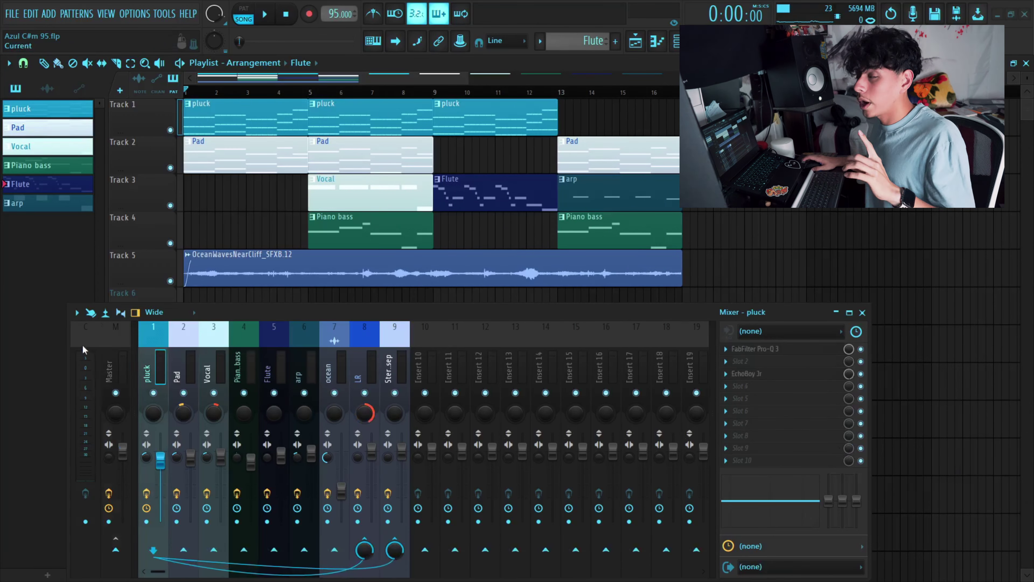
{"action": "left_click", "coordinate": [107, 361]}
{"action": "left_click", "coordinate": [753, 361]}
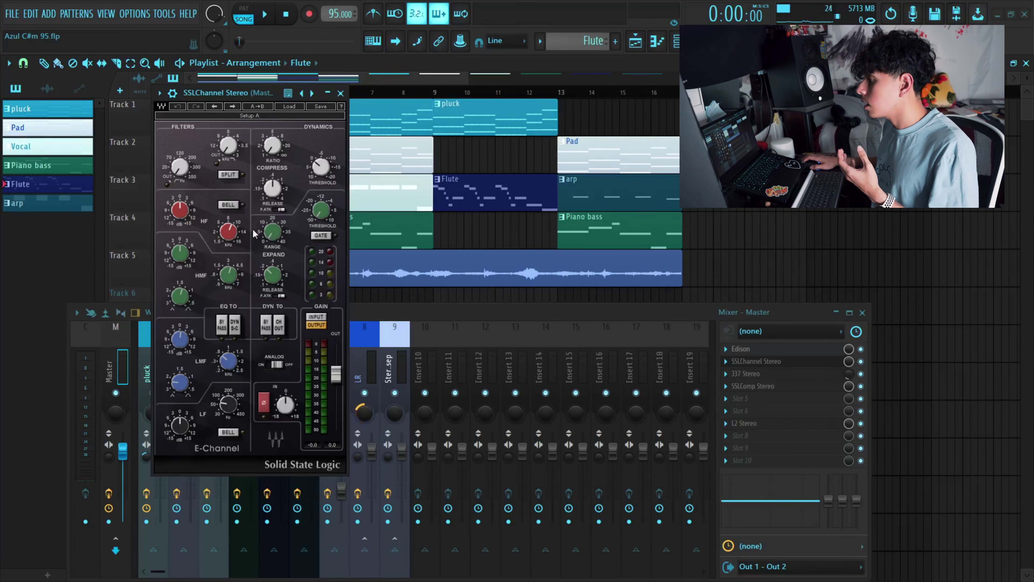
{"action": "left_click_drag", "start_coordinate": [228, 99], "coordinate": [254, 99]}
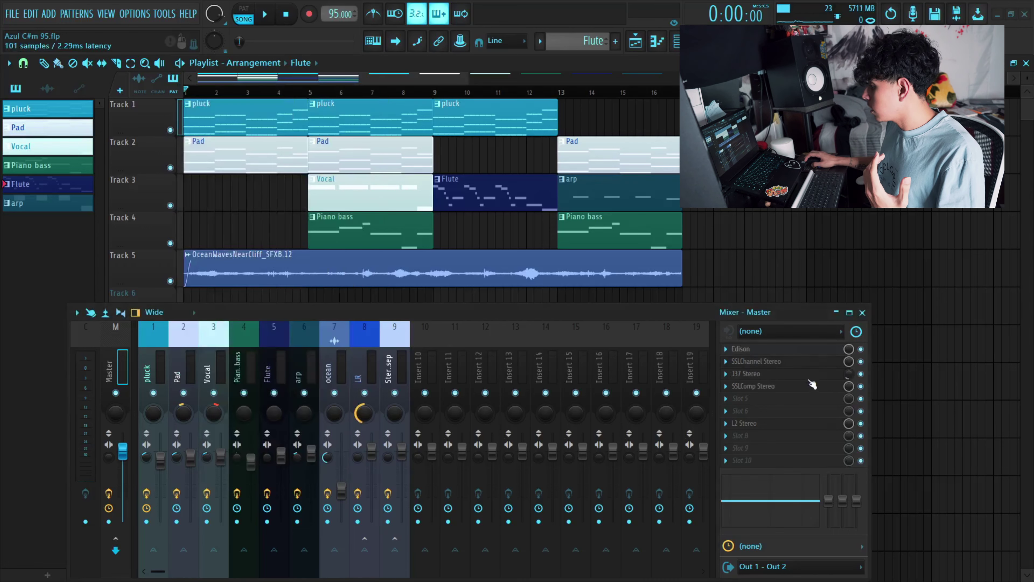
Review the J37 Stereo tape plugin and the SSLComp Stereo bus compressor on the Master track.
{"action": "left_click", "coordinate": [807, 377]}
{"action": "left_click_drag", "start_coordinate": [470, 172], "coordinate": [368, 133]}
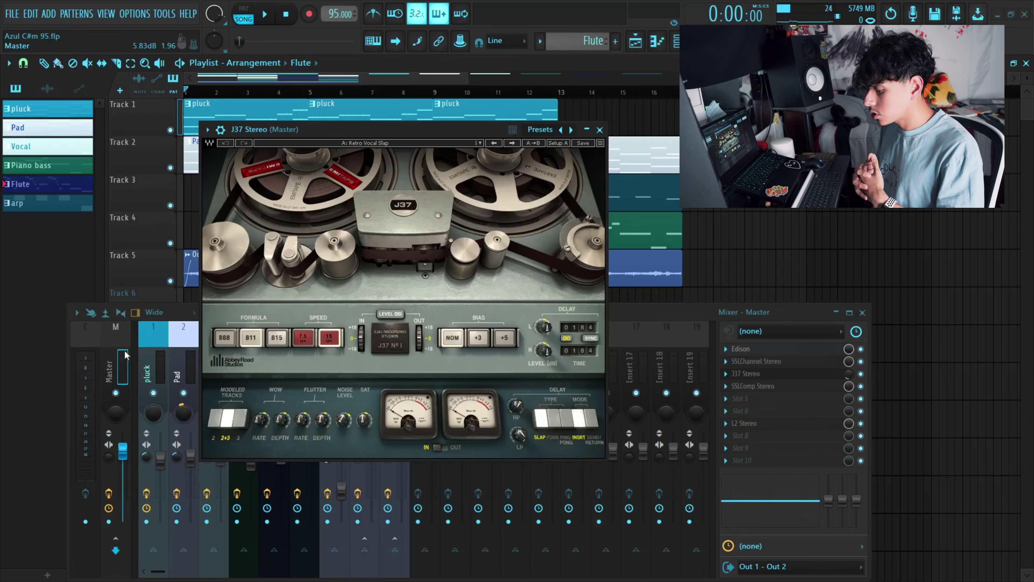
{"action": "left_click", "coordinate": [778, 387]}
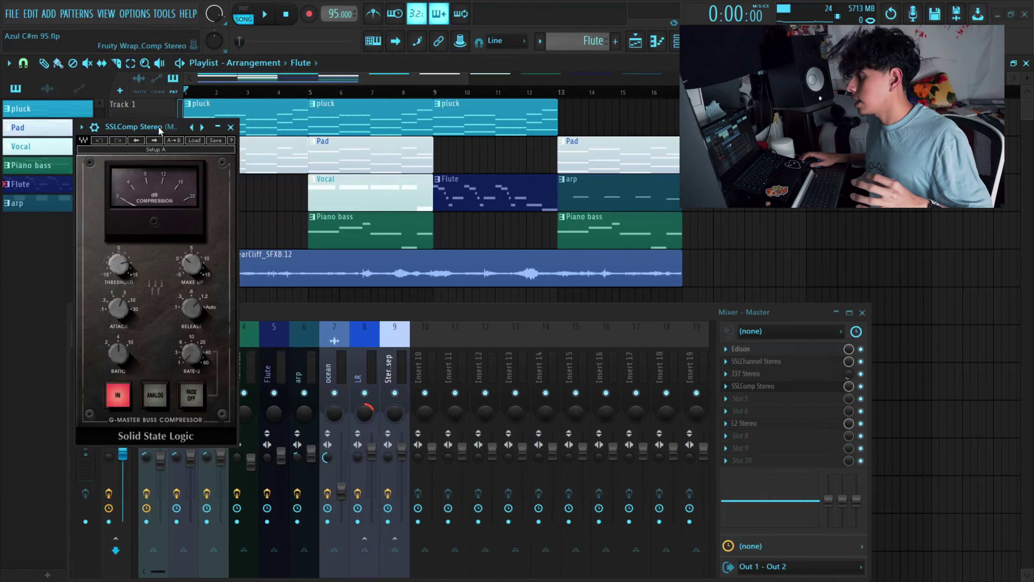
{"action": "left_click", "coordinate": [230, 127]}
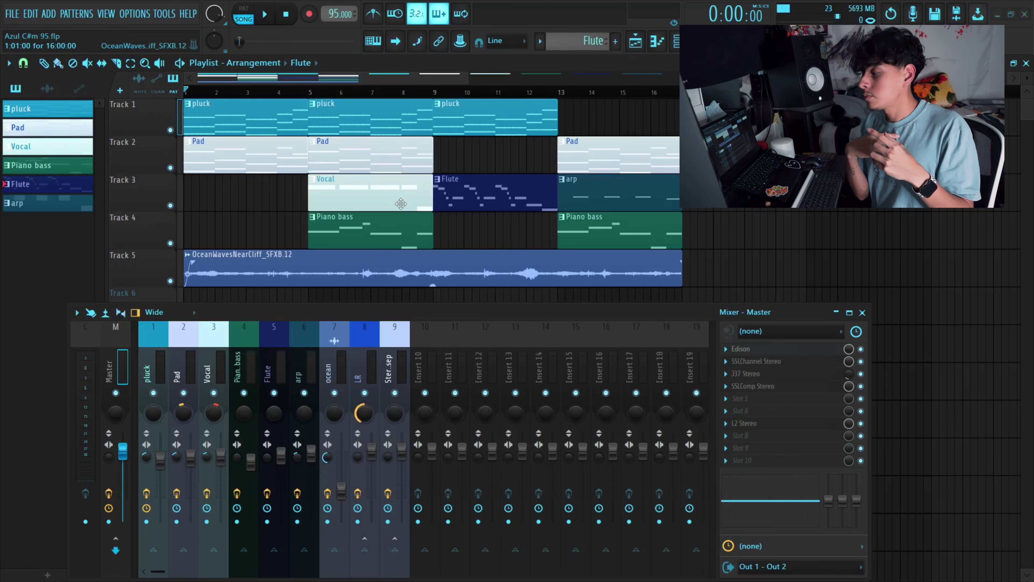
Open the L2 Stereo limiter on the Master track and review its threshold and output ceiling.
{"action": "left_click", "coordinate": [739, 423]}
{"action": "left_click_drag", "start_coordinate": [70, 59], "coordinate": [234, 128]}
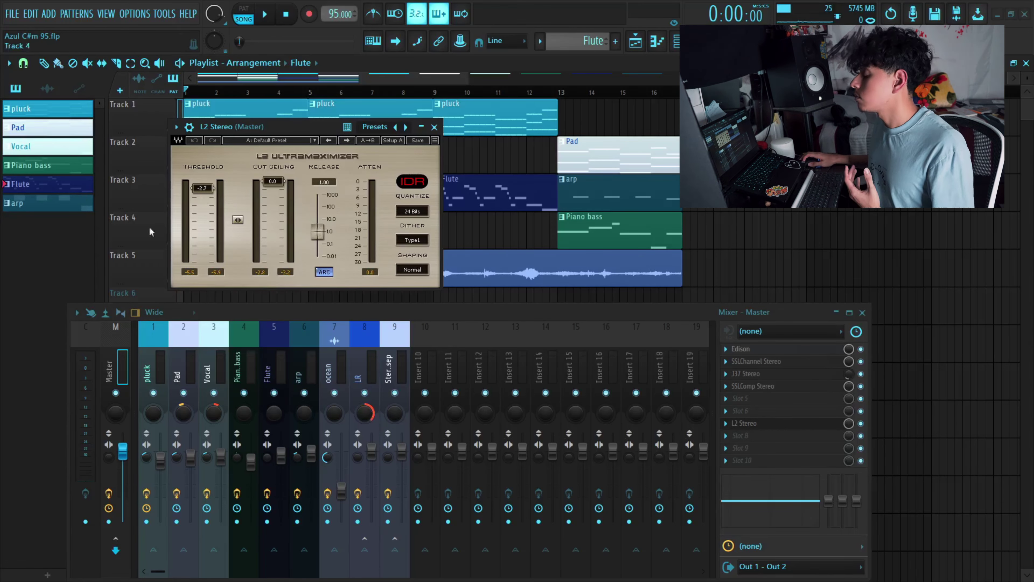
{"action": "left_click_drag", "start_coordinate": [275, 134], "coordinate": [306, 130]}
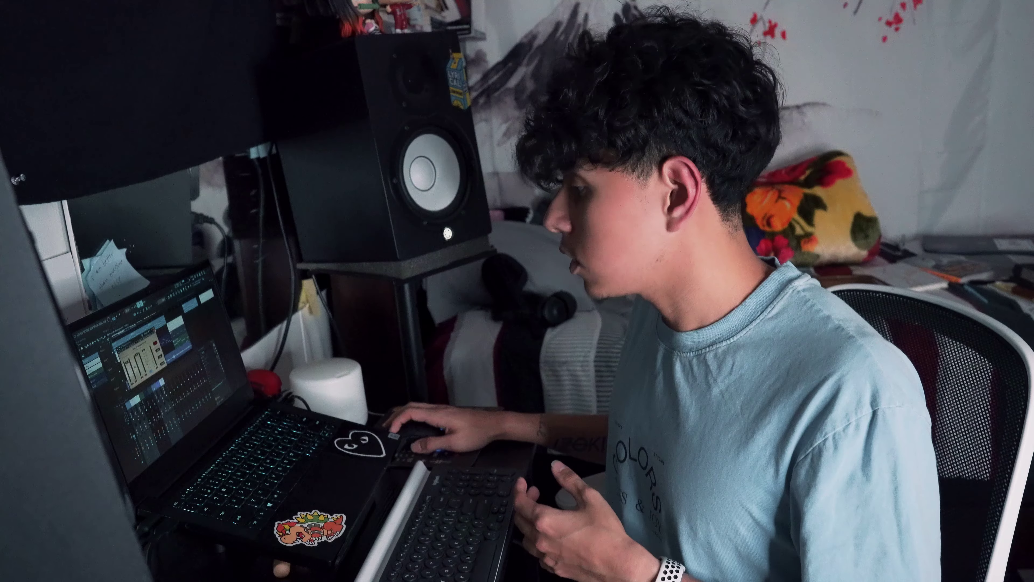